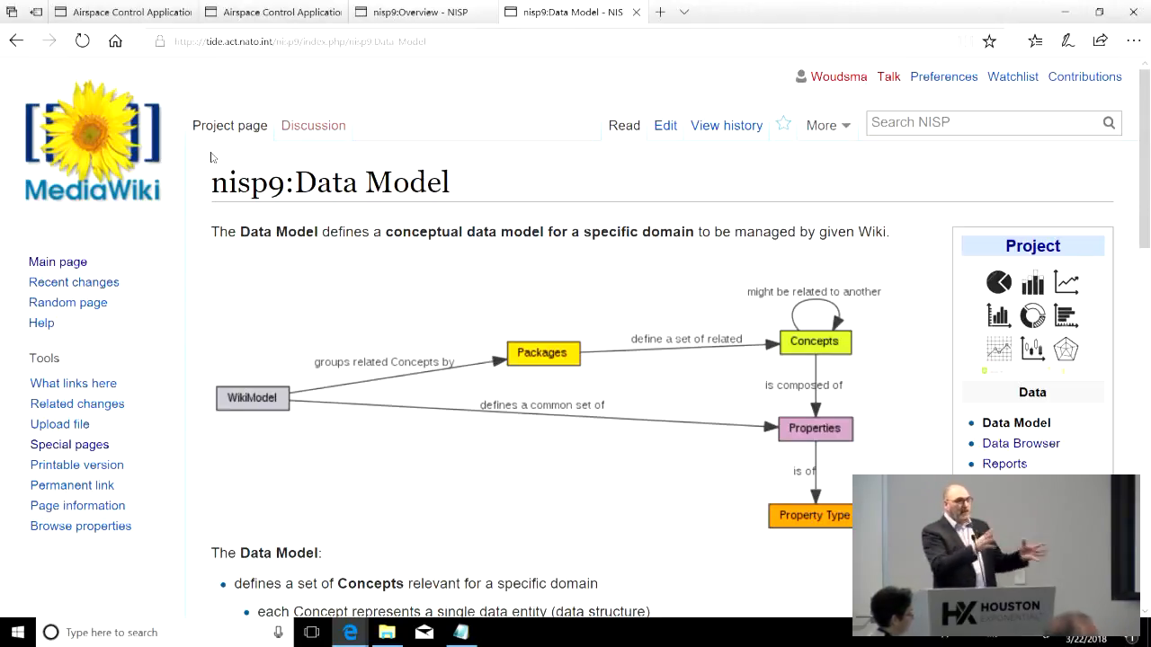
- Highlight the whole Data Model page, then clear the selection
key(ctrl+a)
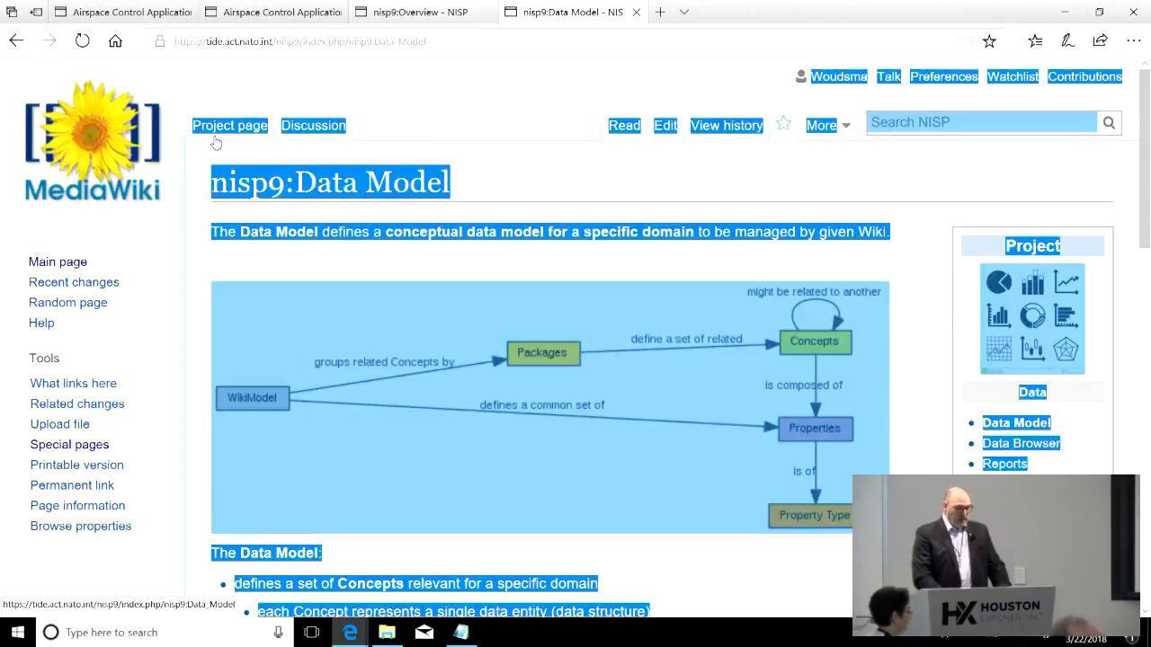
click(467, 175)
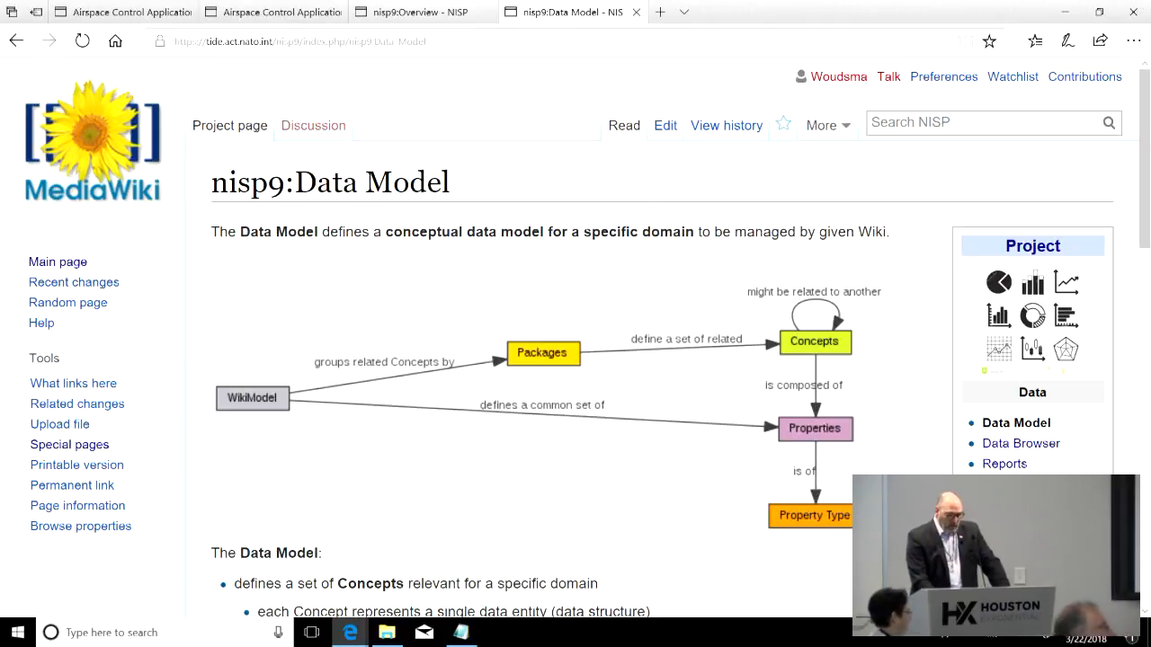
click(457, 12)
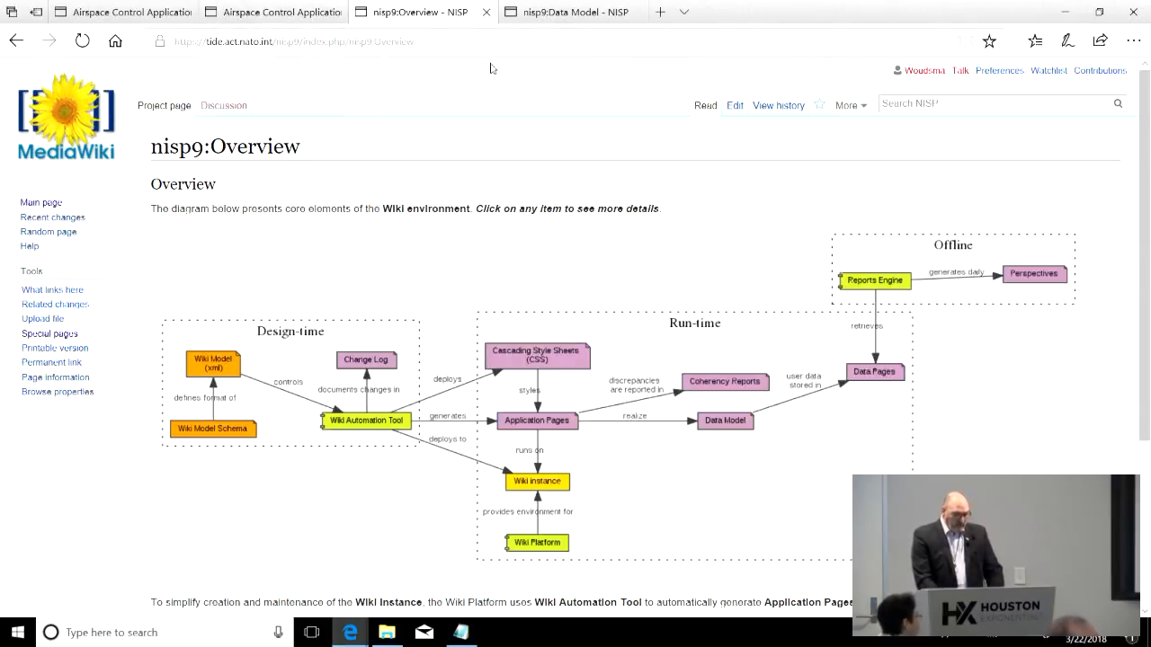
click(560, 12)
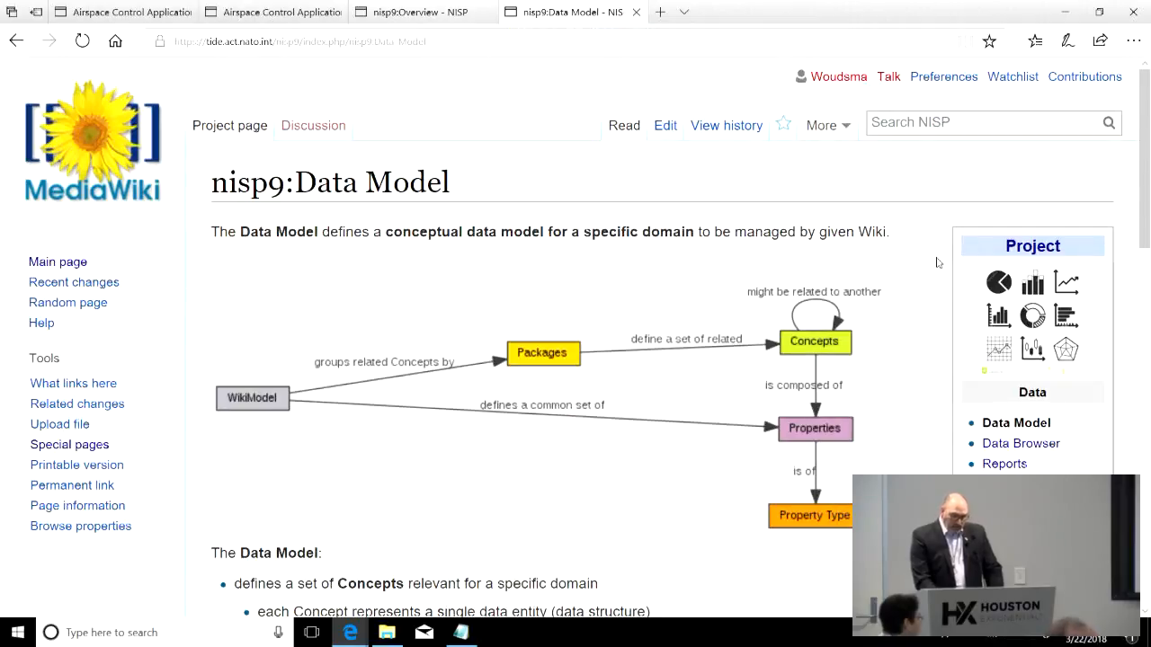
scroll(1097, 413, down, 3)
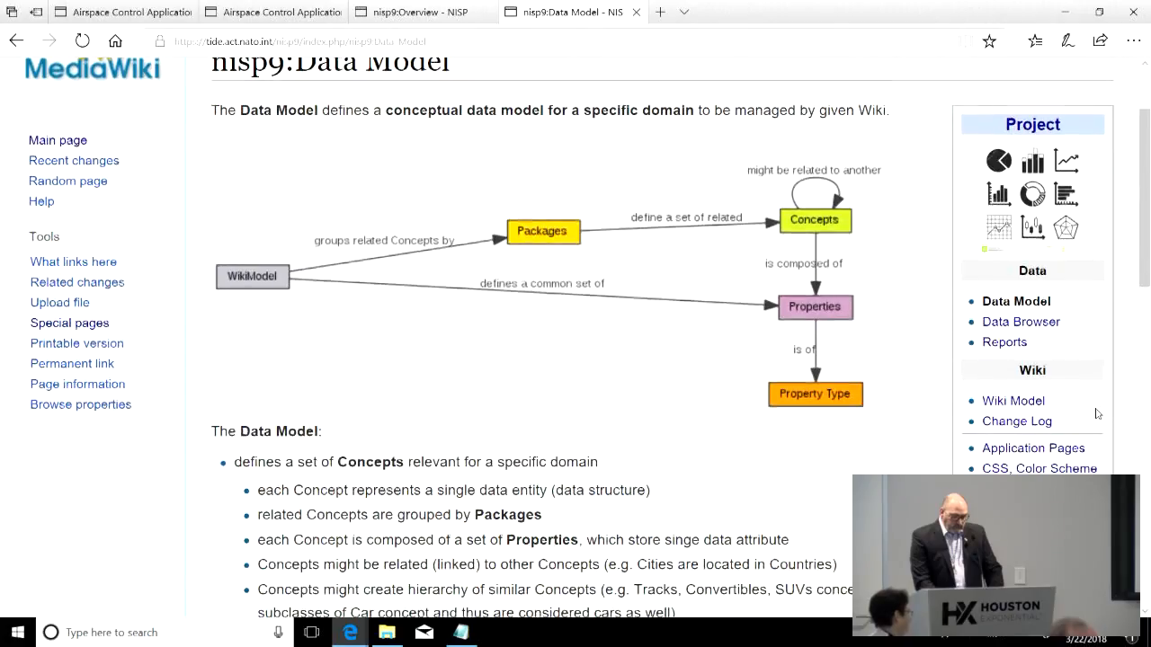
- Show the Wiki Model XML, highlighting DataModel, Standards Management and Profile in turn
click(1013, 403)
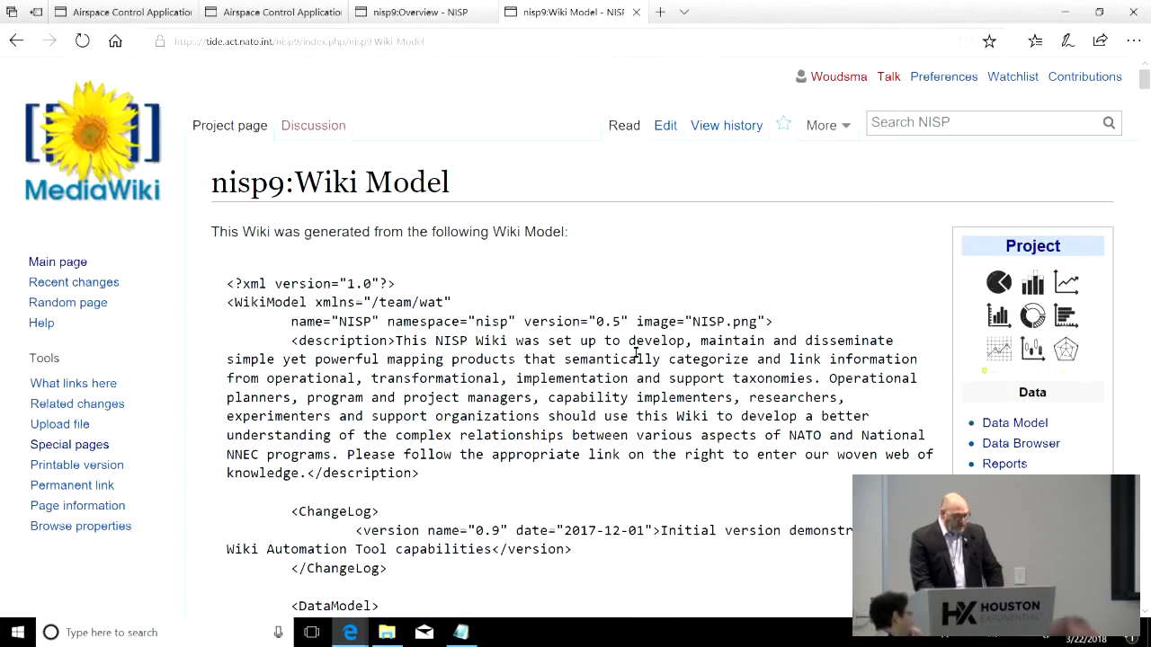
scroll(636, 357, down, 3)
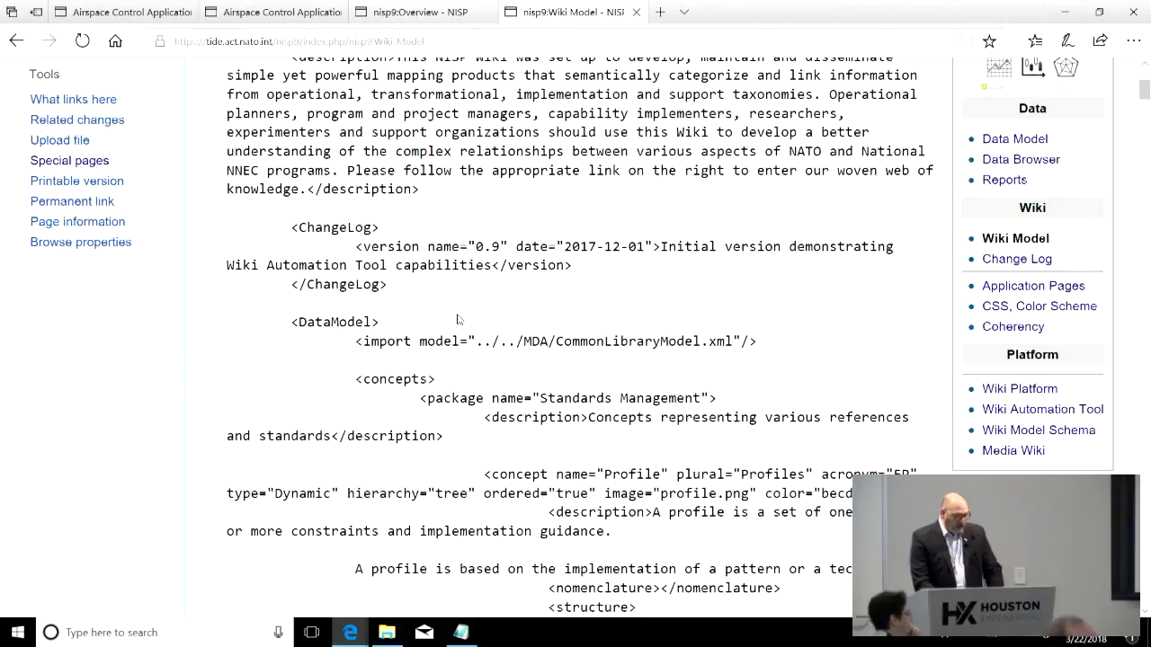
drag(378, 322, 363, 322)
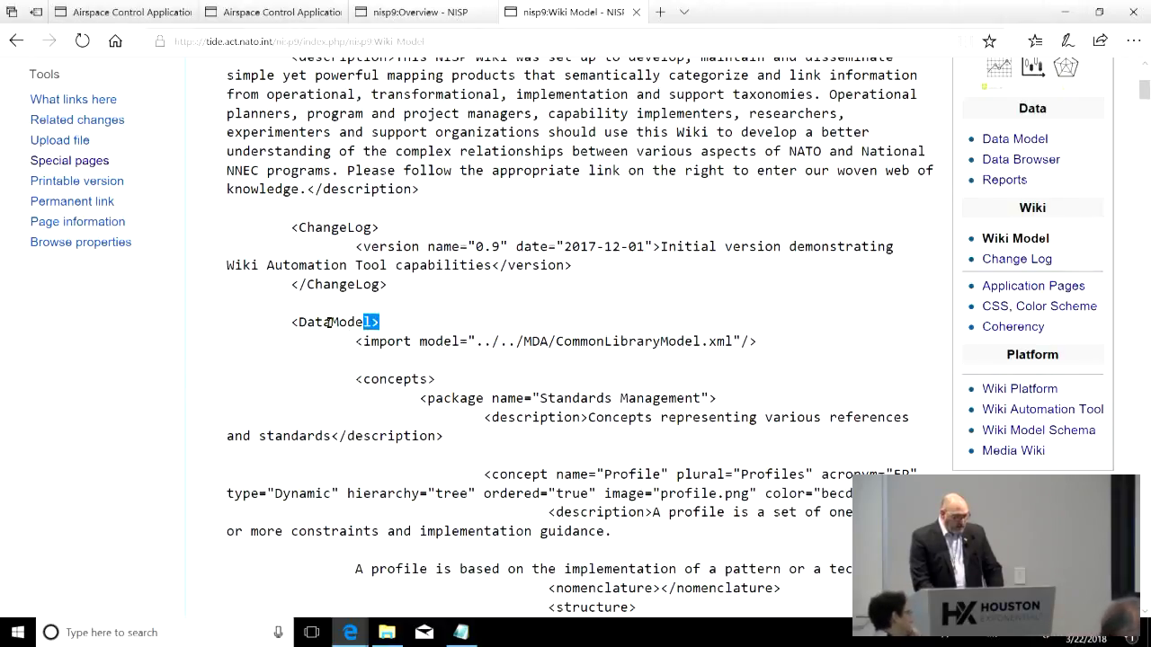
double_click(335, 322)
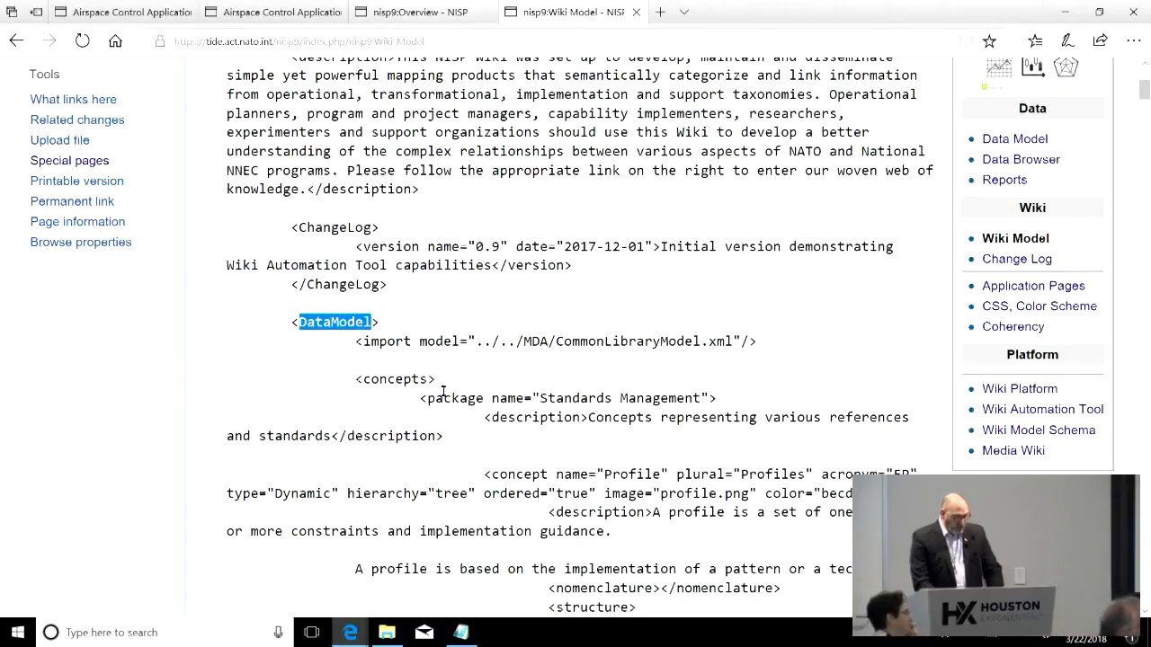
drag(442, 398, 661, 398)
click(568, 398)
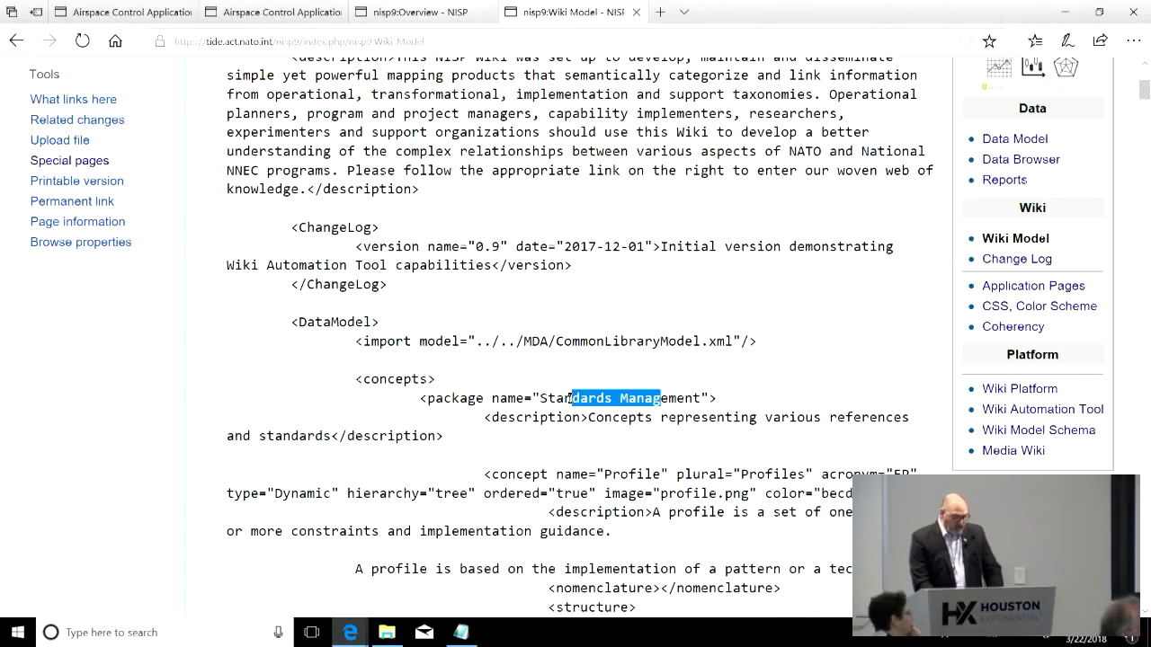
scroll(562, 393, down, 1)
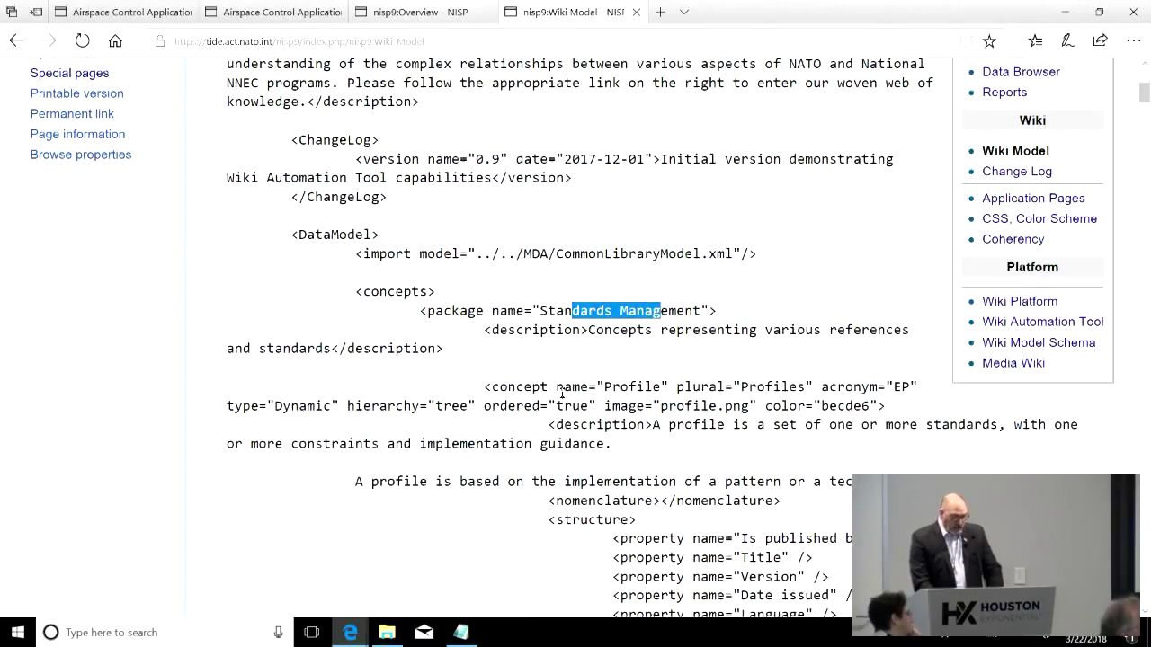
double_click(632, 387)
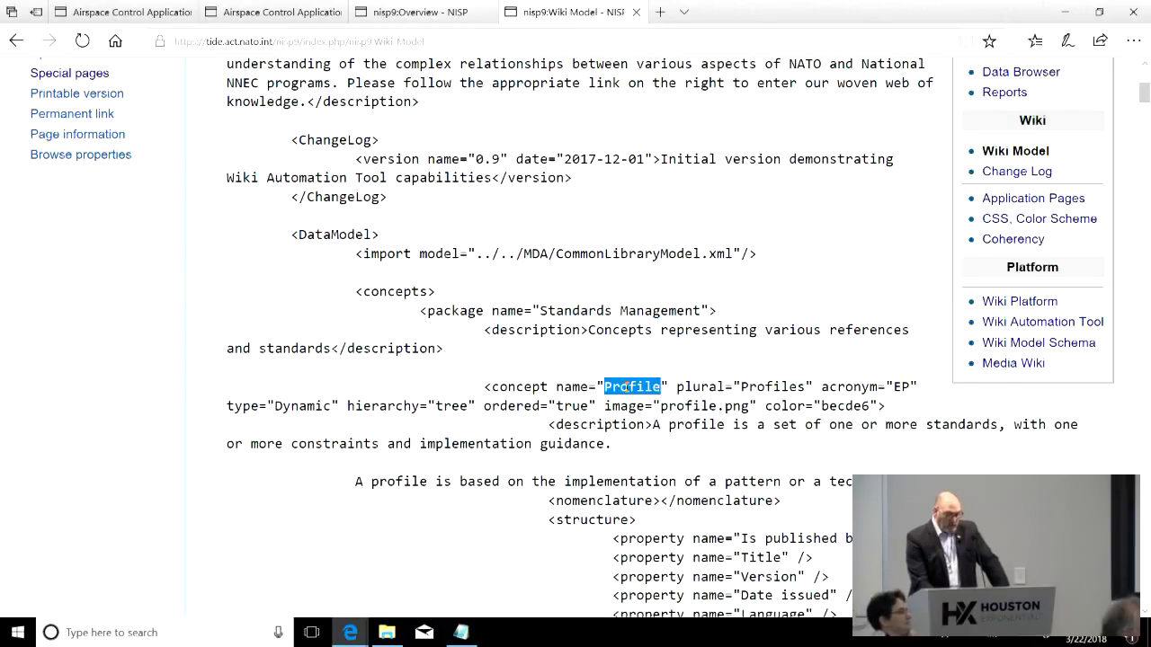
scroll(624, 387, down, 1)
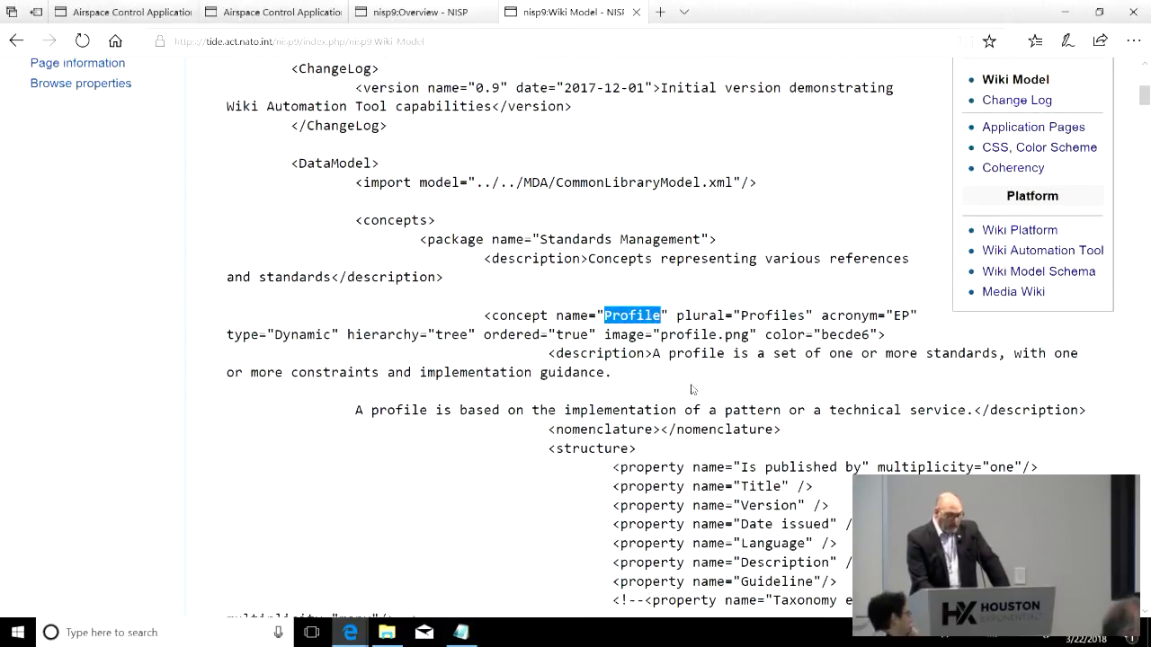
scroll(710, 333, down, 2)
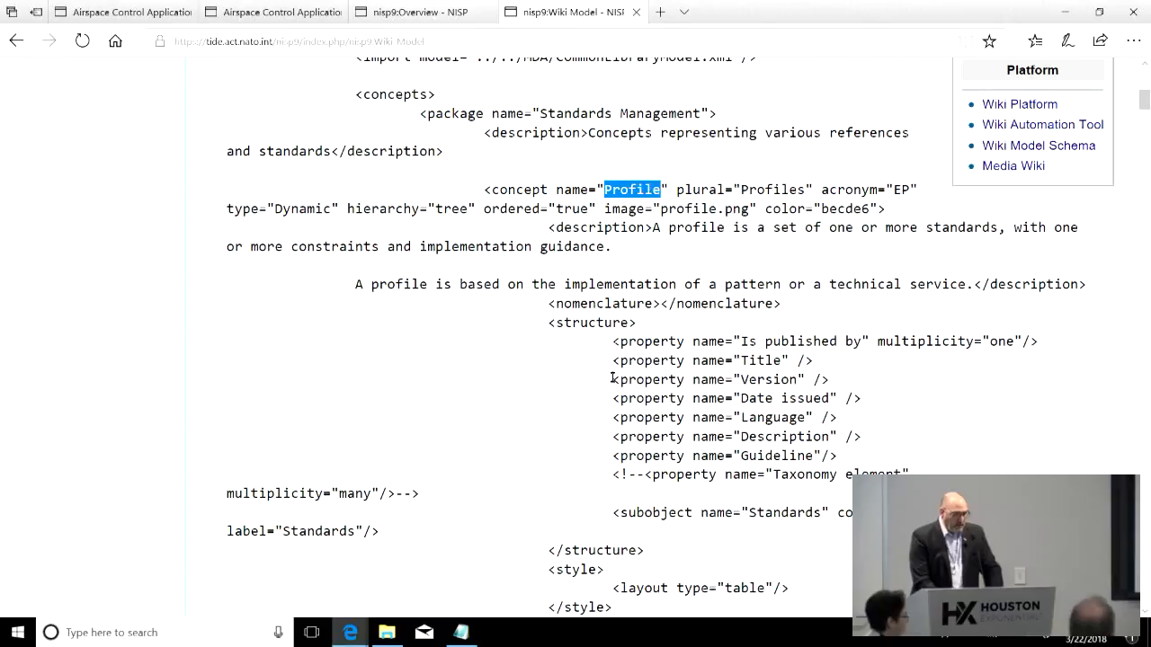
scroll(895, 263, up, 5)
scroll(894, 264, up, 3)
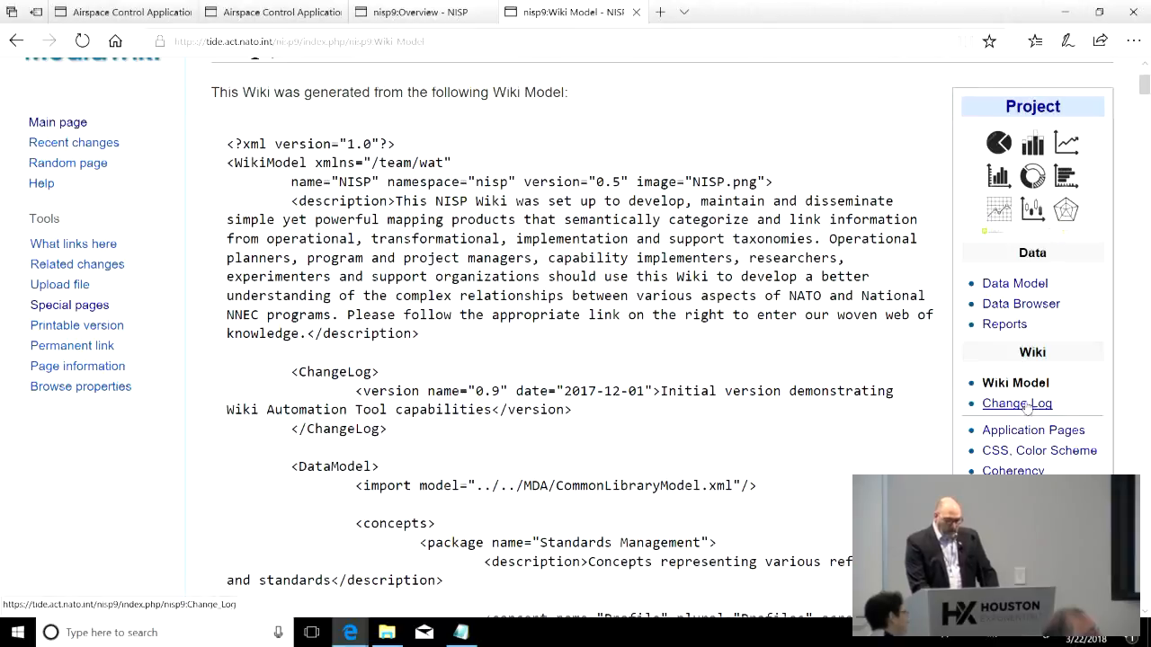
- Bring up the nisp9:Software page listing the generated project pages
click(1022, 432)
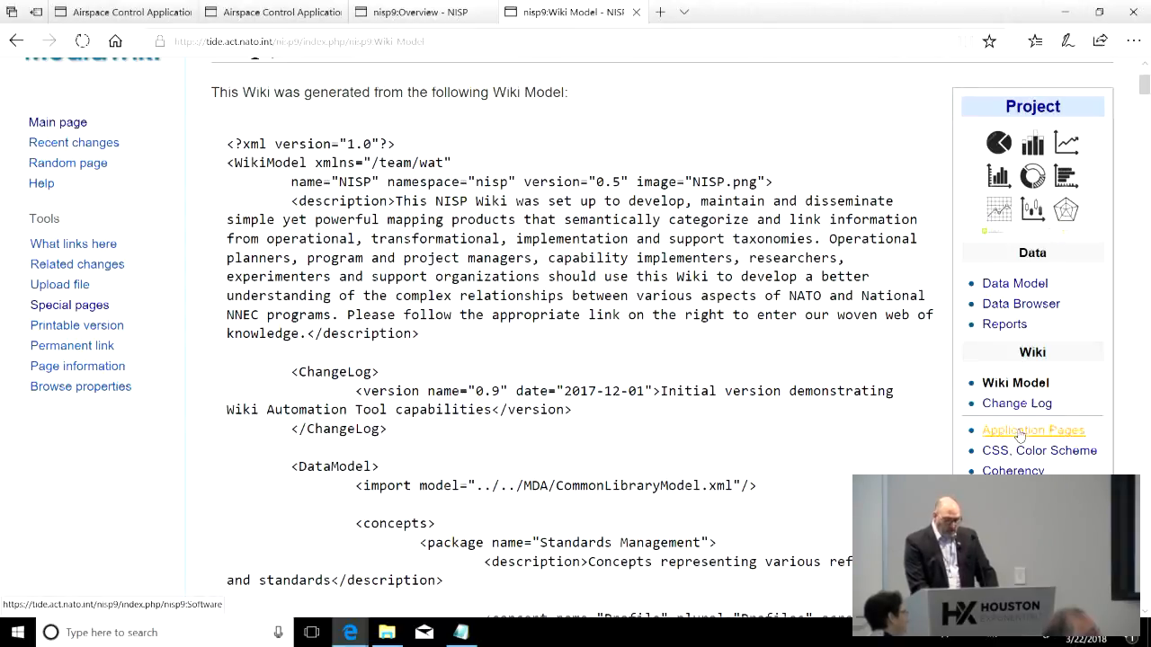
scroll(779, 390, down, 3)
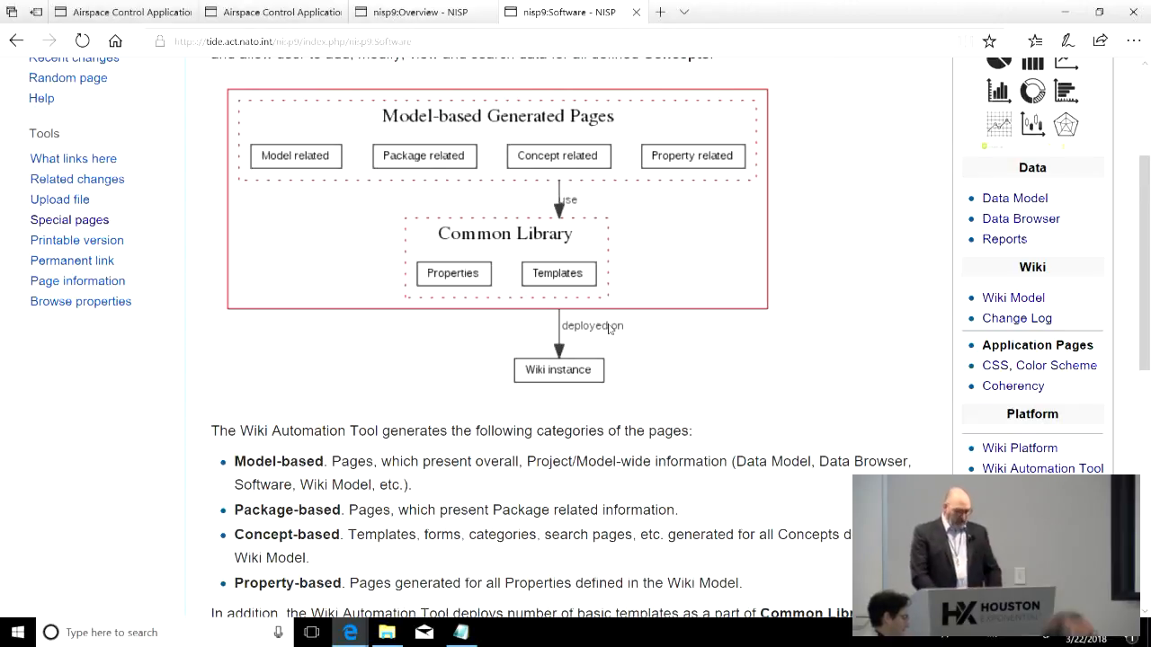
scroll(610, 329, down, 1)
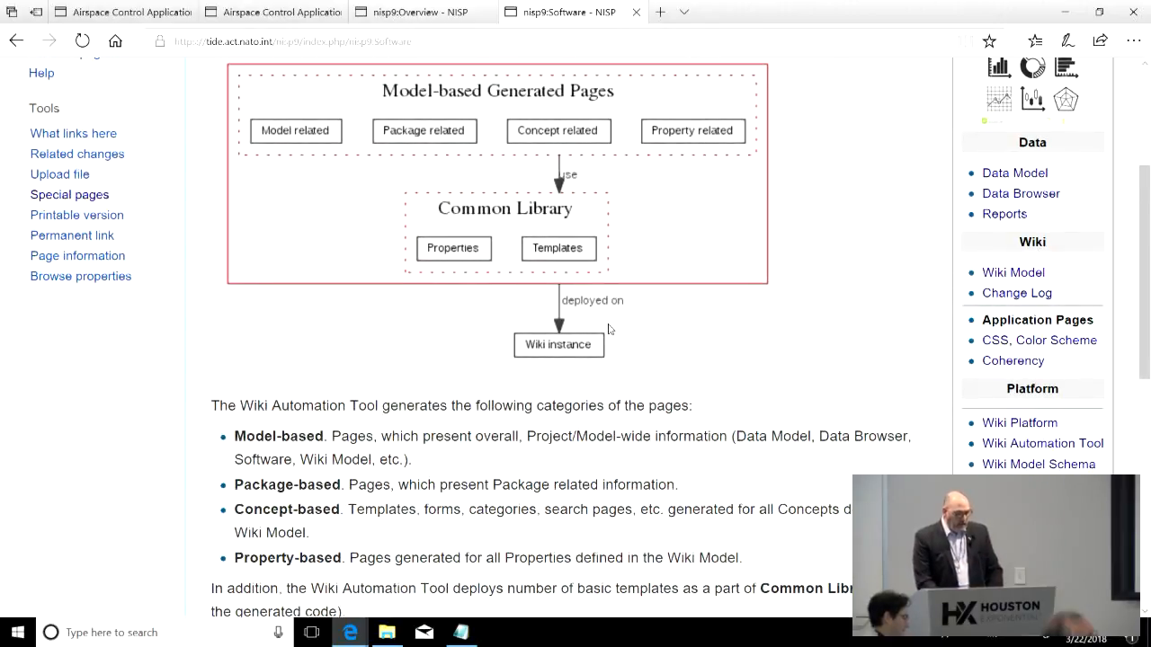
scroll(609, 329, down, 2)
scroll(609, 329, down, 4)
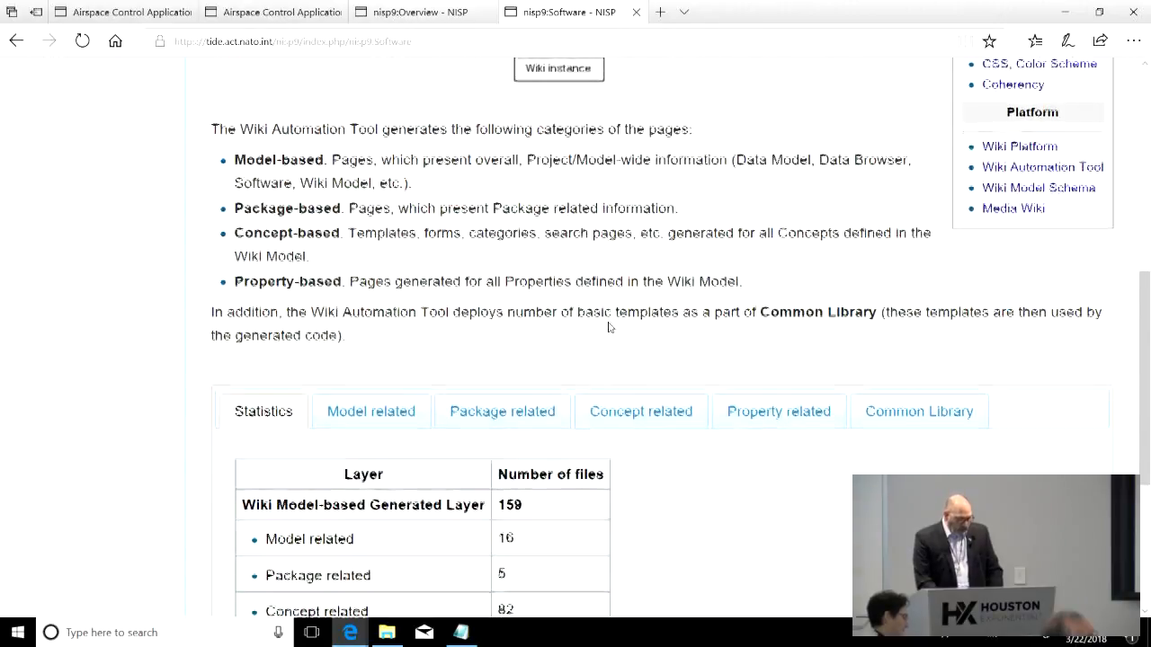
scroll(610, 329, down, 2)
scroll(610, 328, down, 3)
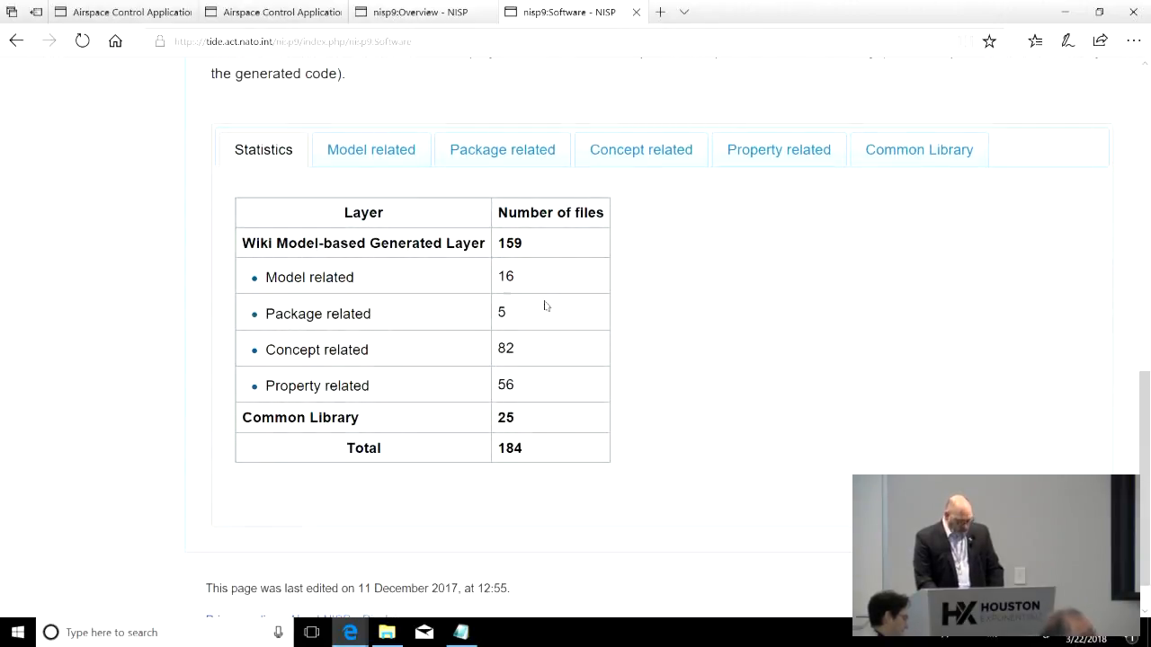
- Review the Model, Package, Concept, Property related and Common Library file lists in turn
click(391, 154)
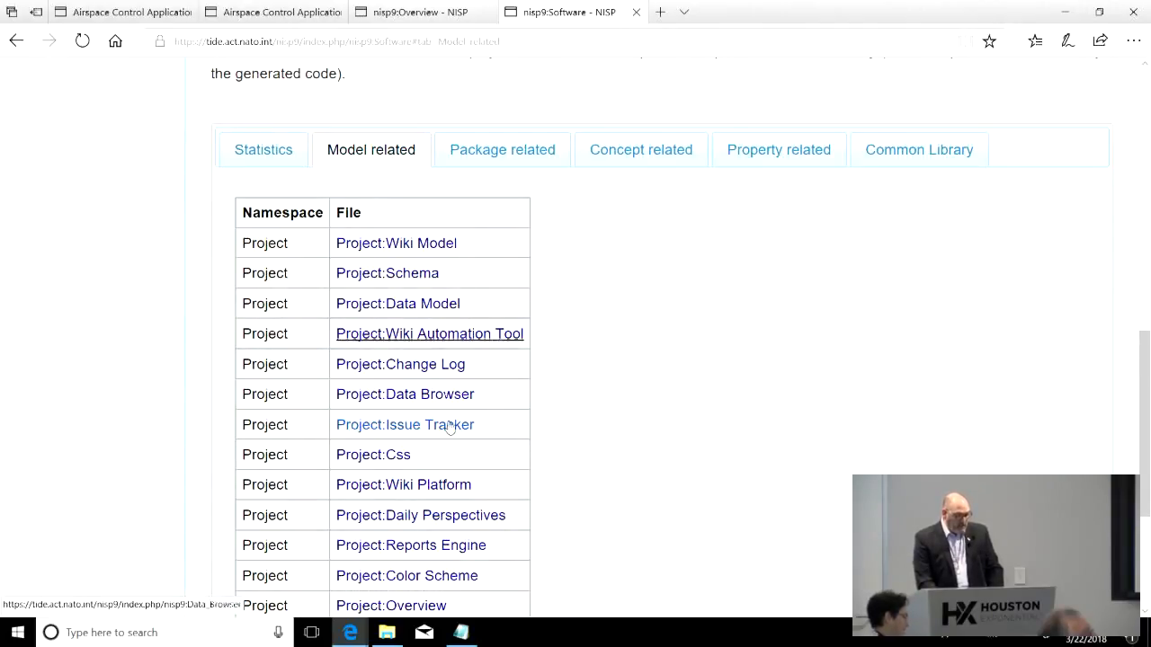
scroll(461, 449, down, 3)
scroll(461, 484, up, 2)
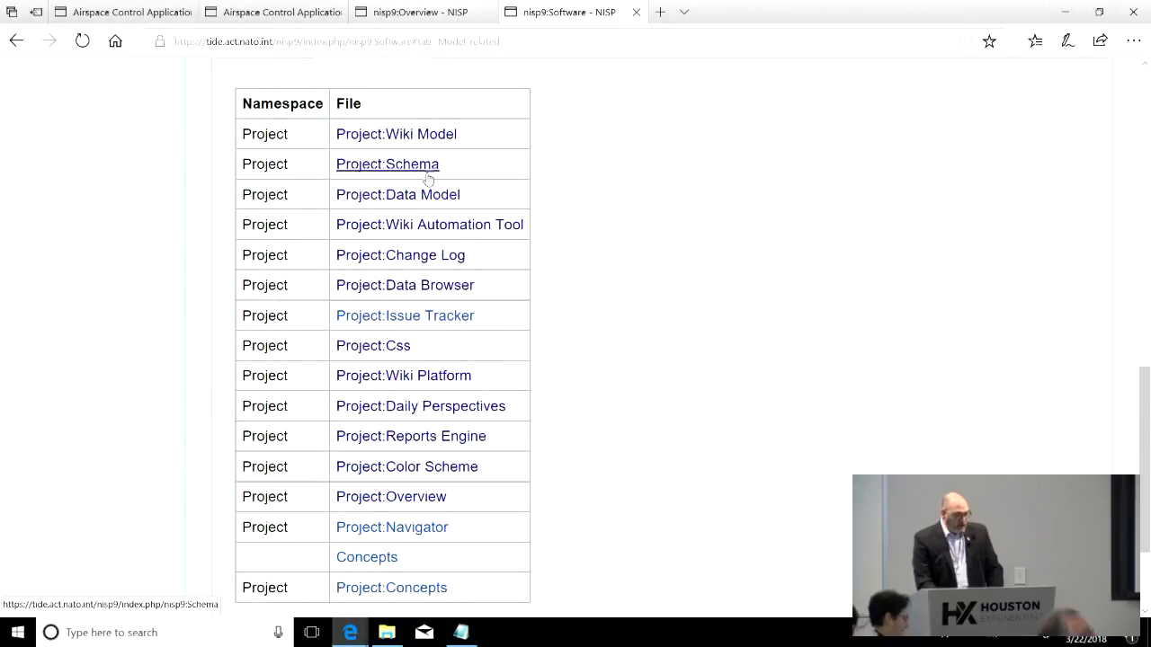
scroll(449, 171, up, 2)
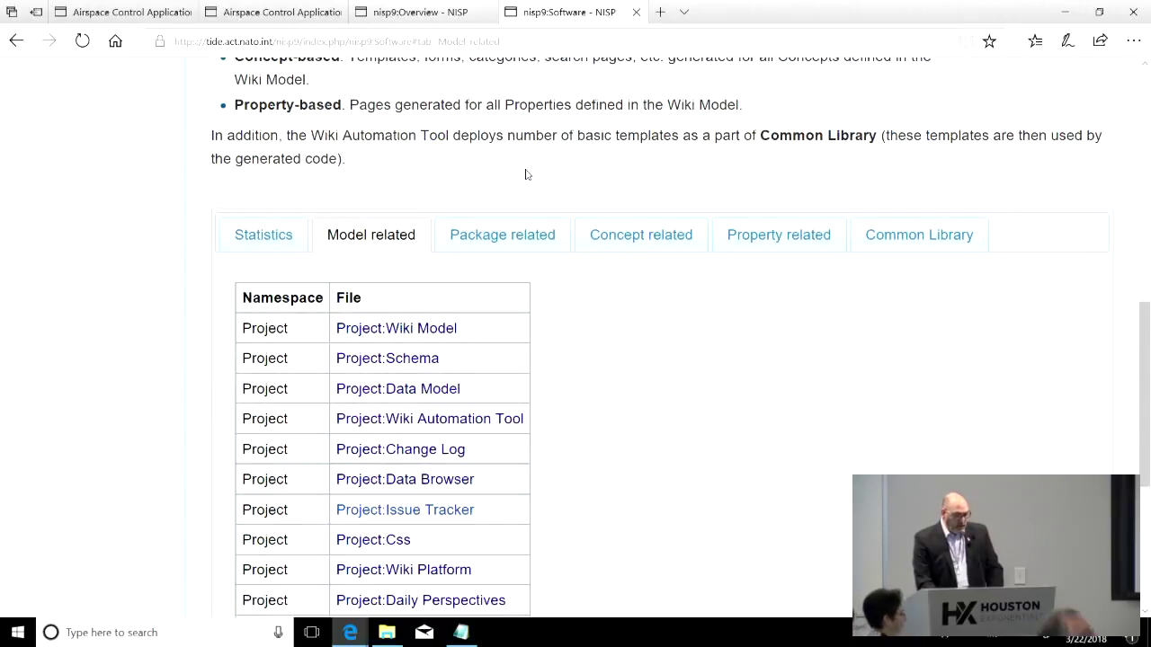
click(509, 240)
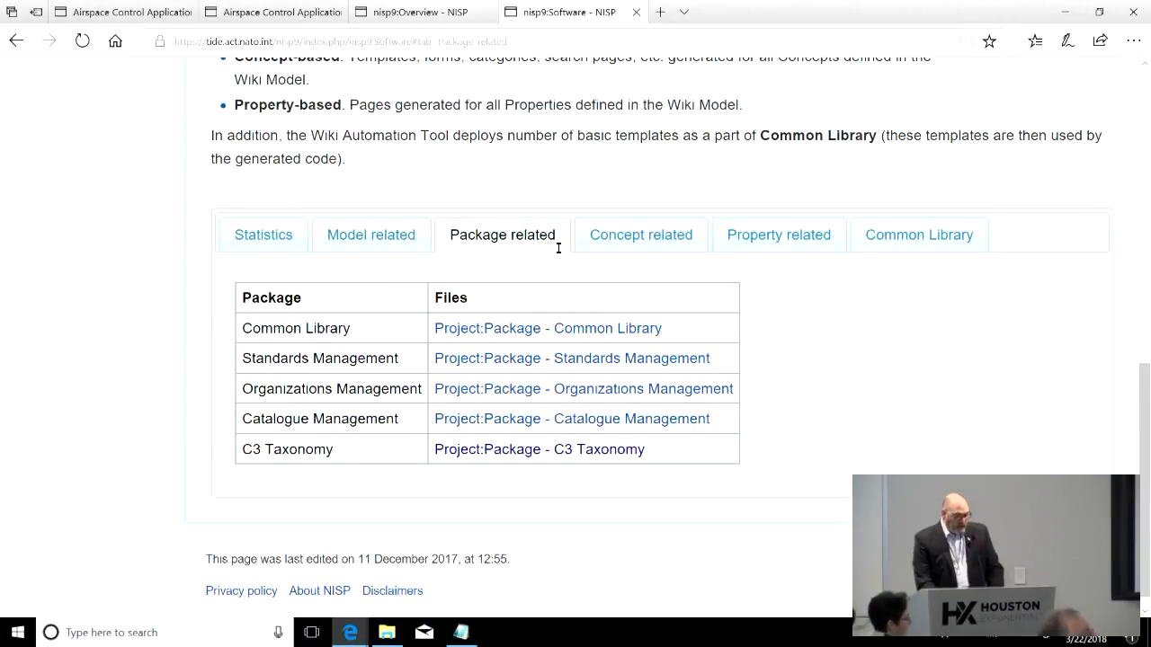
click(630, 238)
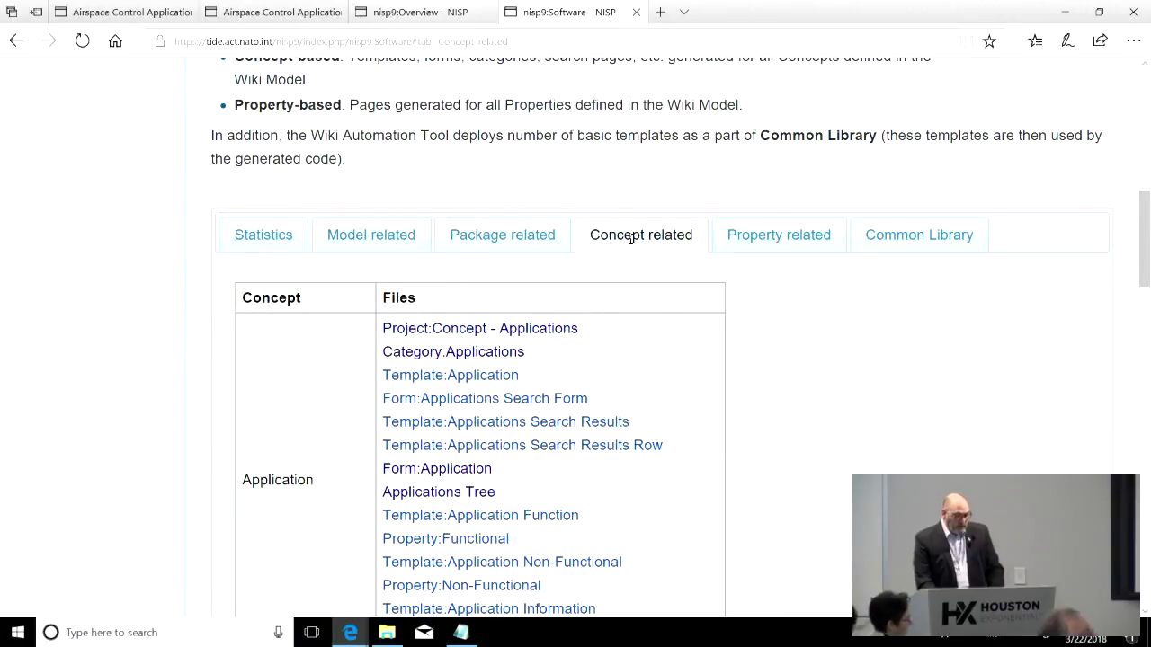
click(799, 235)
scroll(543, 402, down, 3)
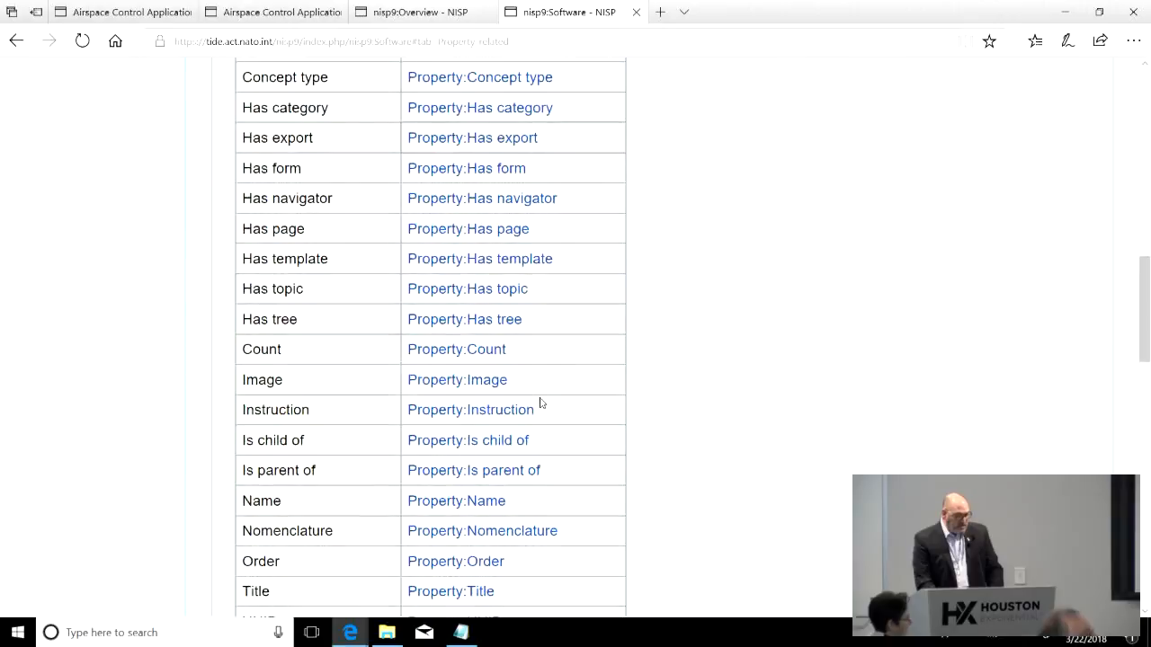
scroll(543, 402, up, 3)
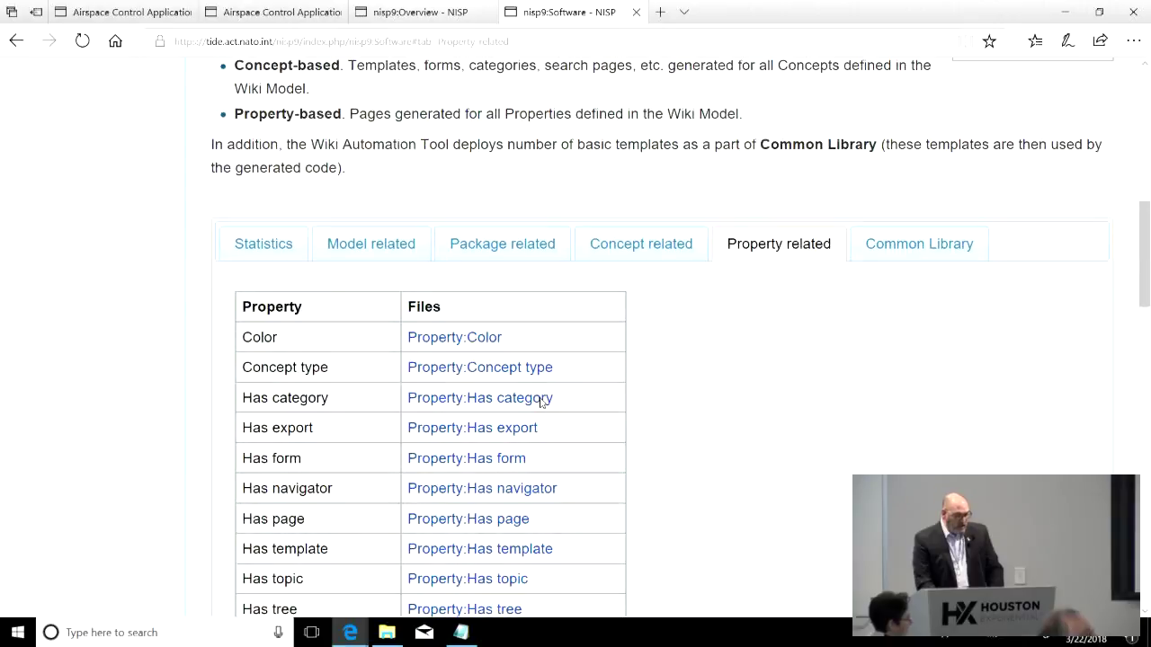
click(909, 247)
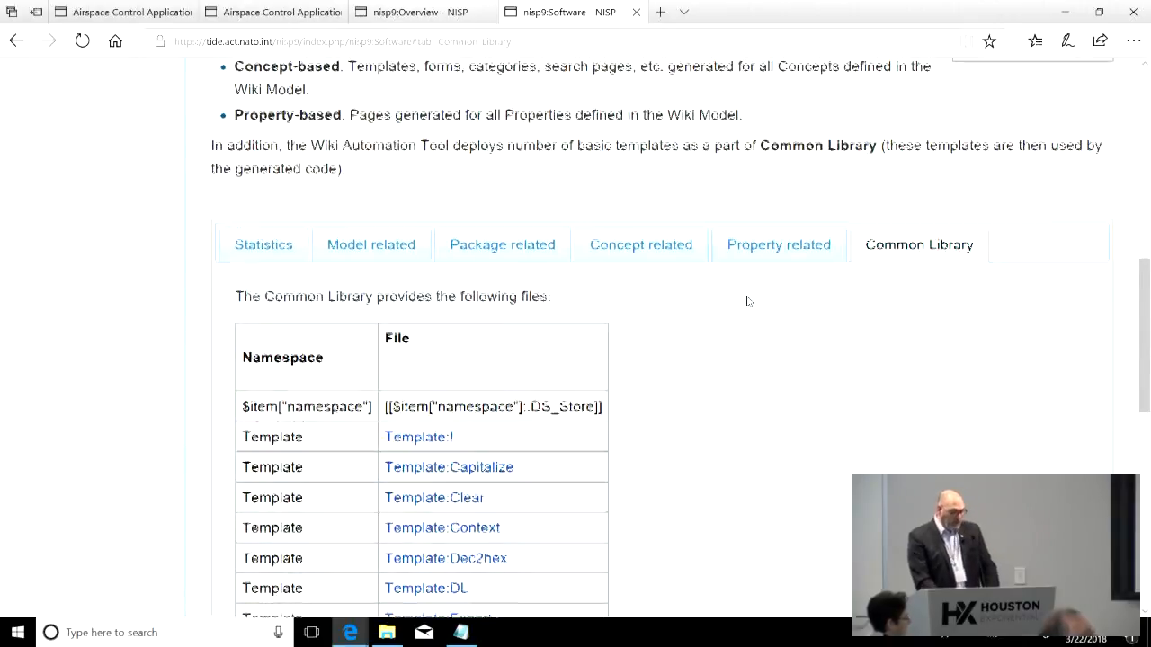
scroll(747, 301, down, 5)
scroll(746, 301, down, 2)
scroll(746, 302, down, 1)
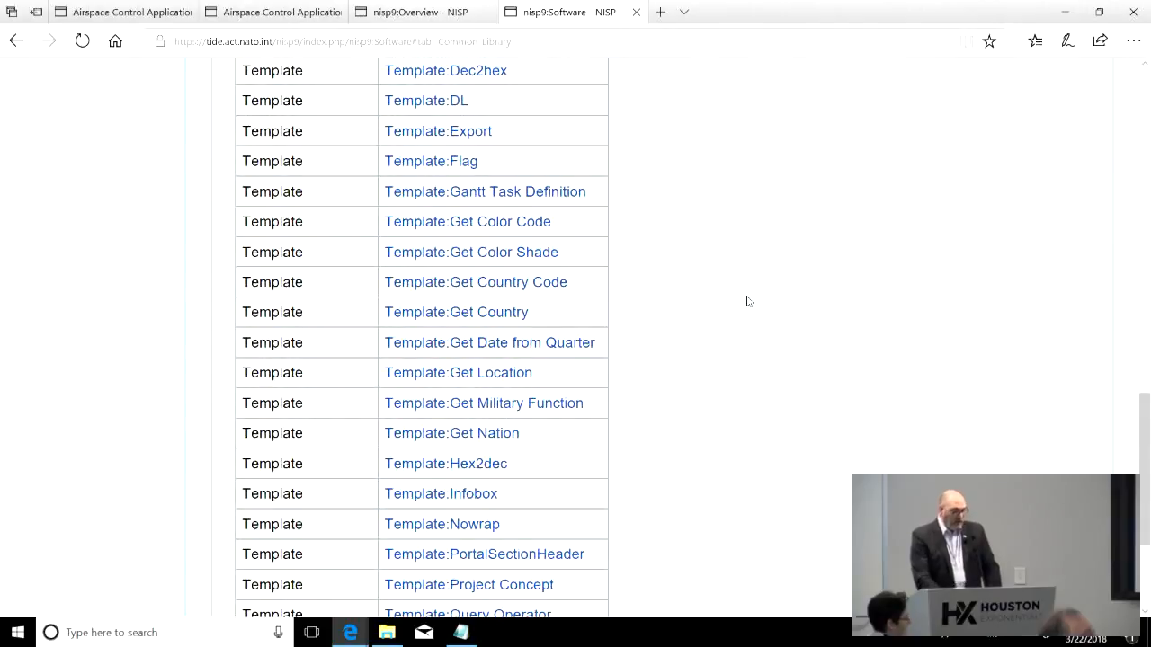
scroll(746, 301, up, 6)
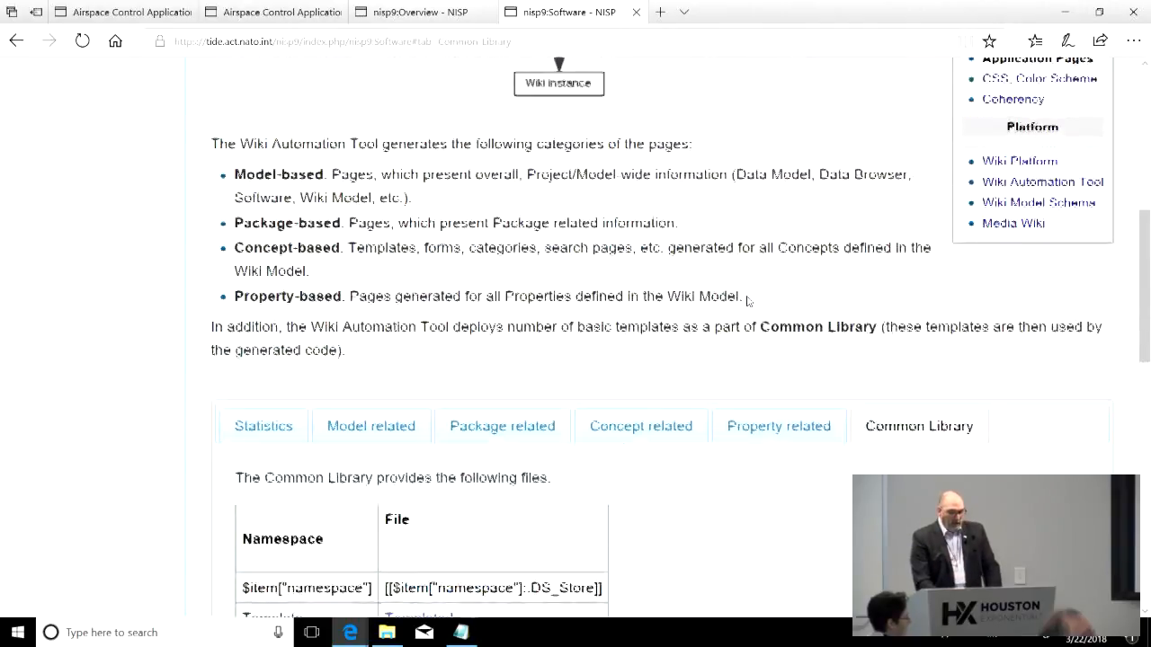
scroll(747, 301, up, 1)
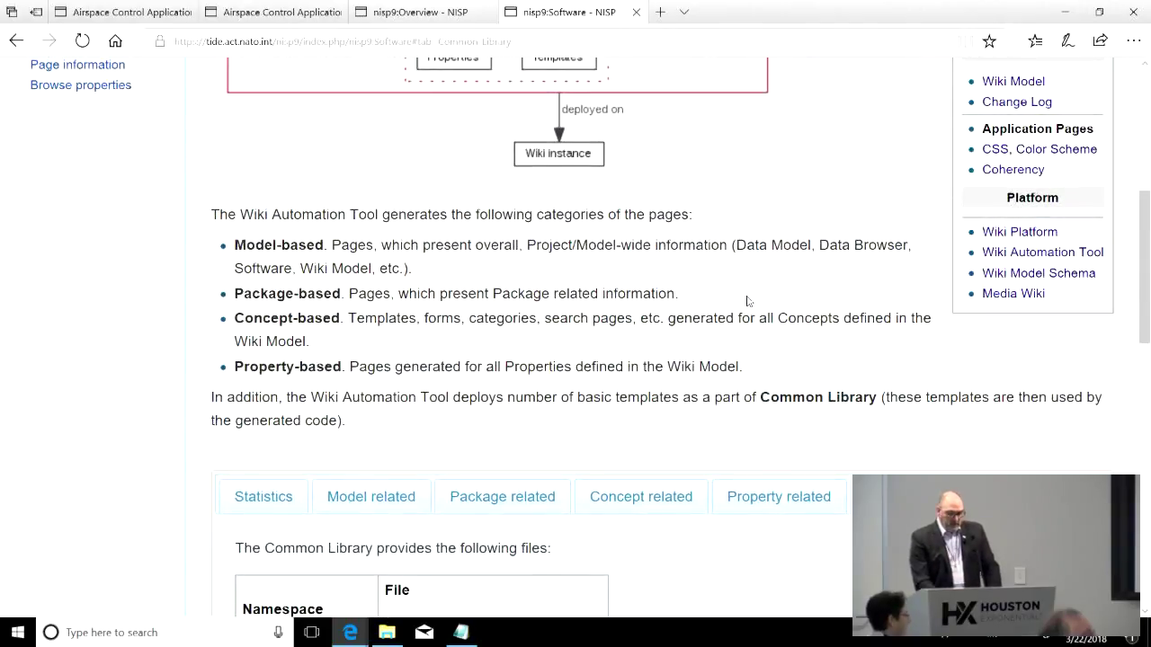
- Move on to the wiki's nisp9:Css page
click(997, 149)
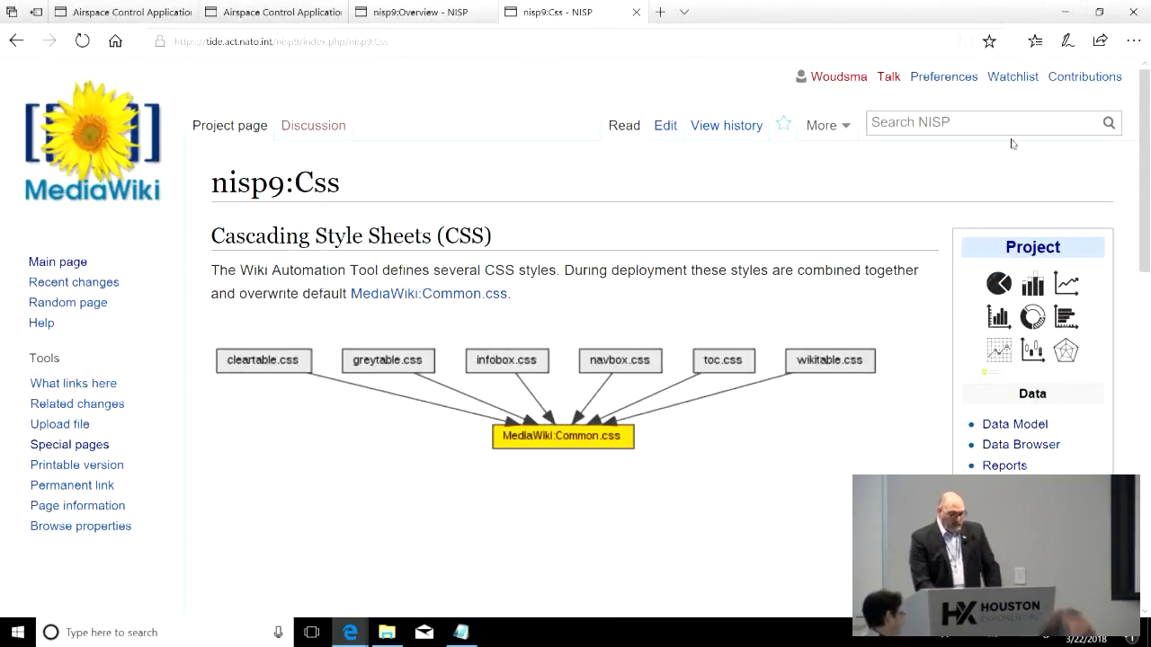
scroll(820, 267, down, 4)
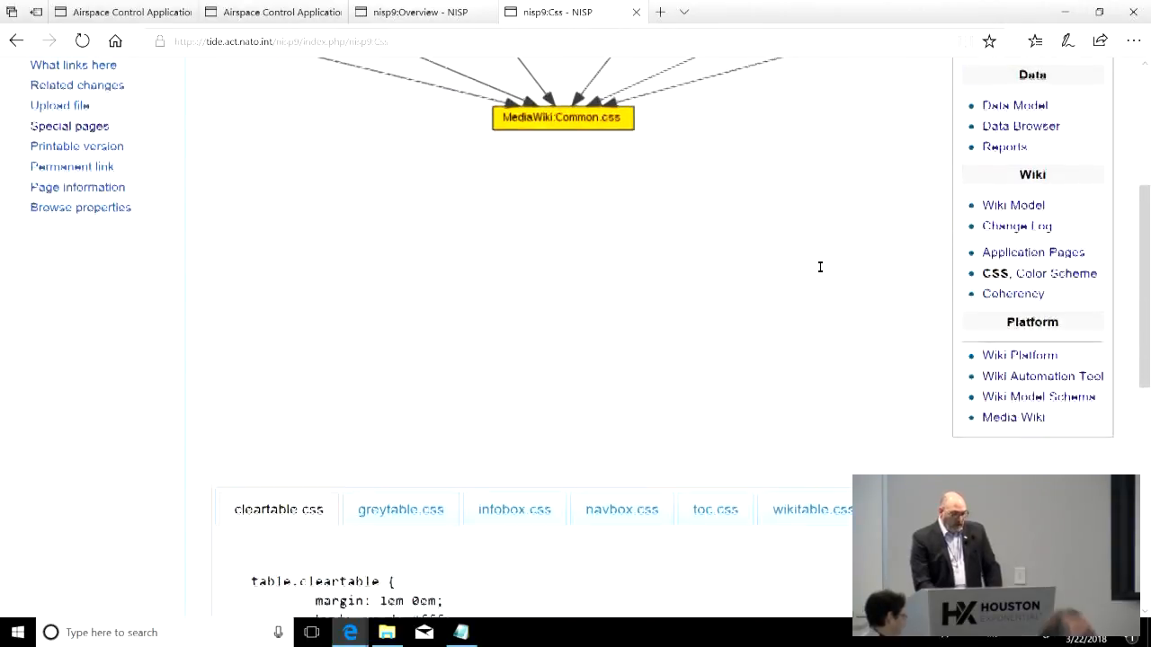
scroll(820, 267, down, 2)
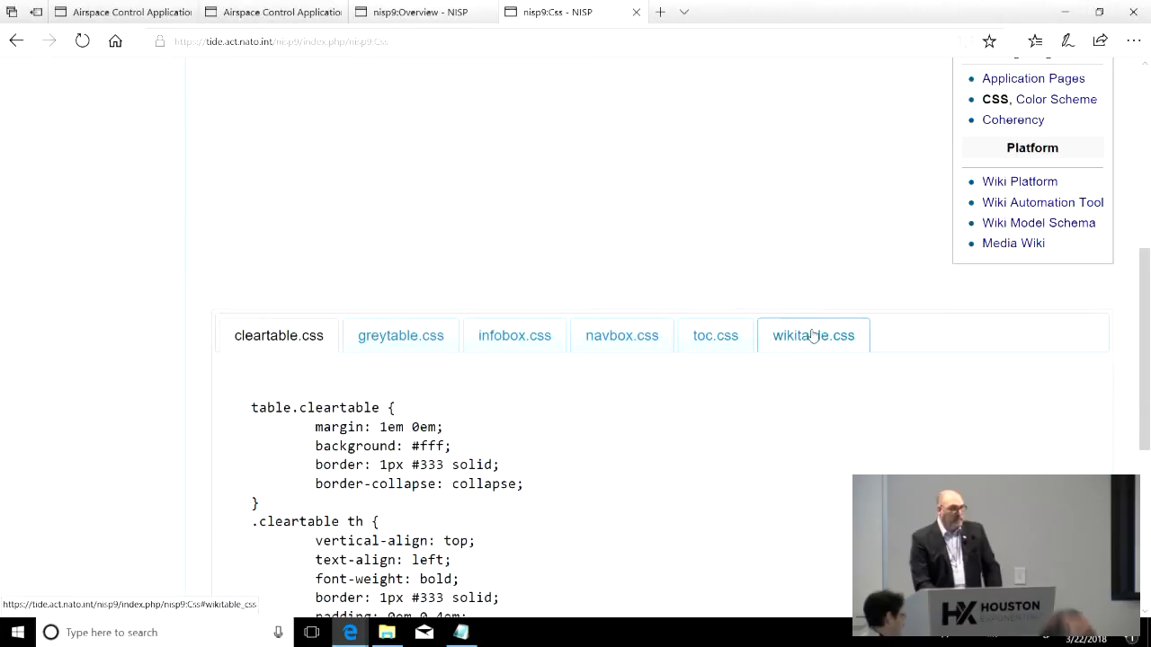
scroll(787, 281, up, 6)
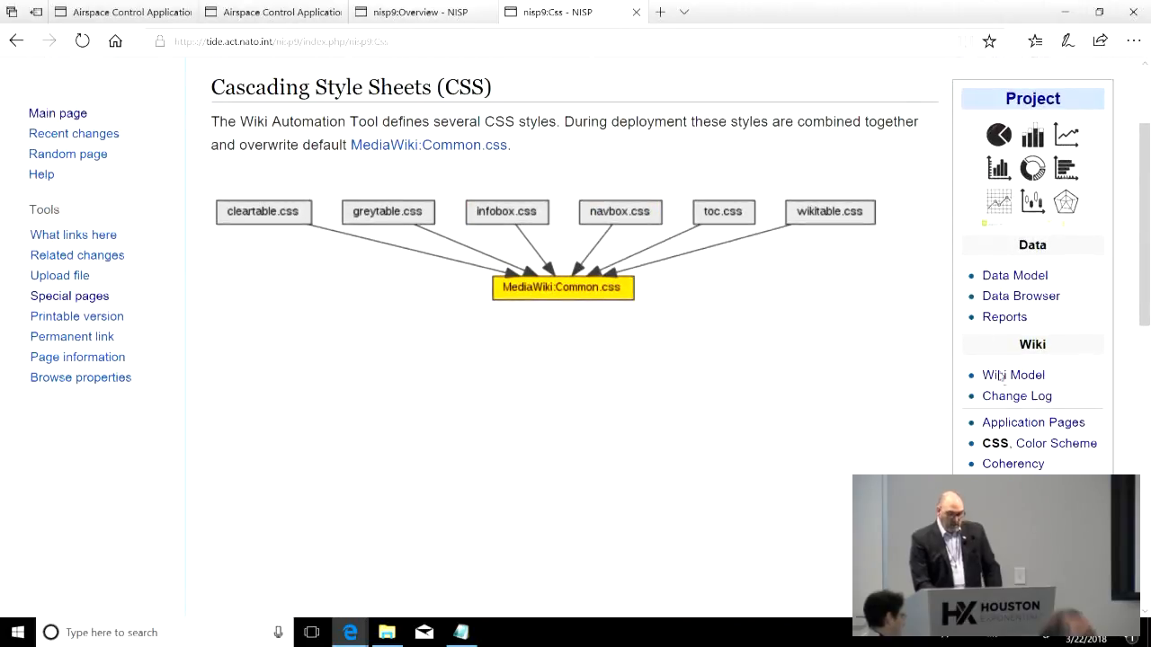
- Show the Color Scheme page, then the Data Browser page
click(1056, 444)
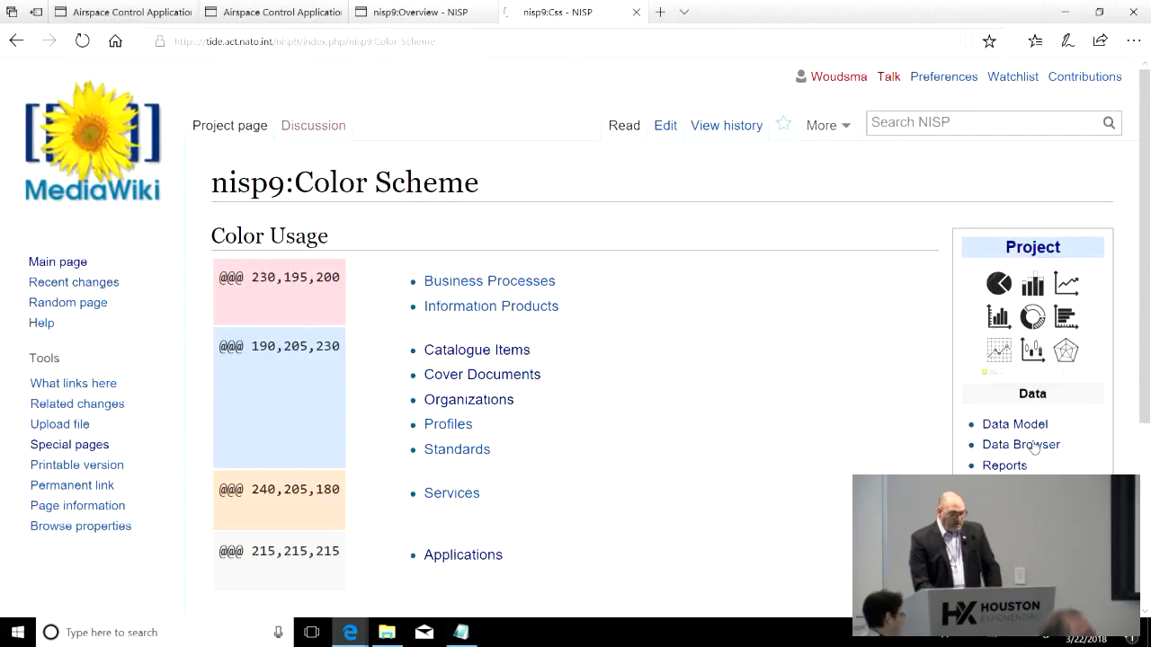
scroll(809, 396, down, 2)
scroll(809, 396, down, 1)
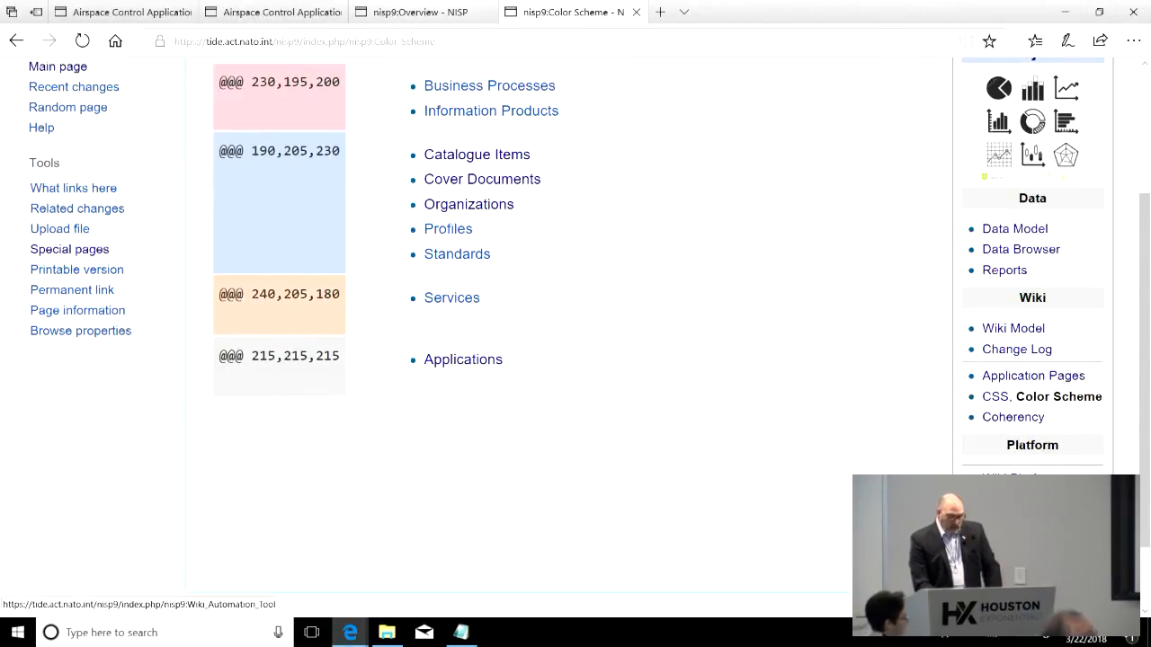
scroll(894, 364, up, 3)
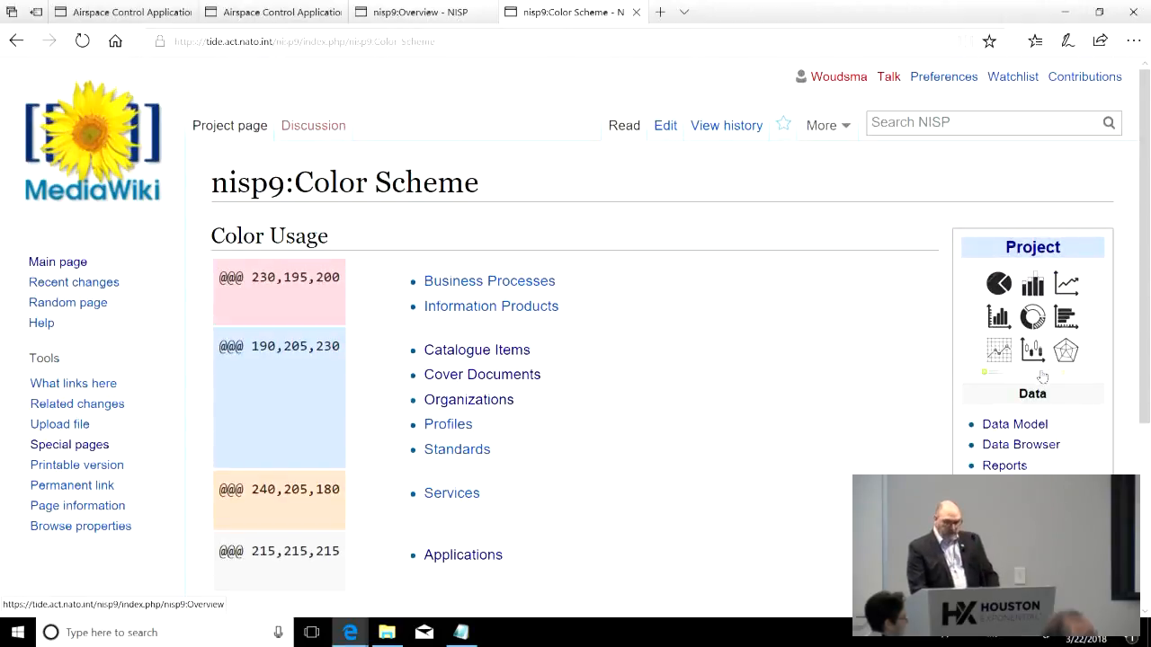
click(1021, 444)
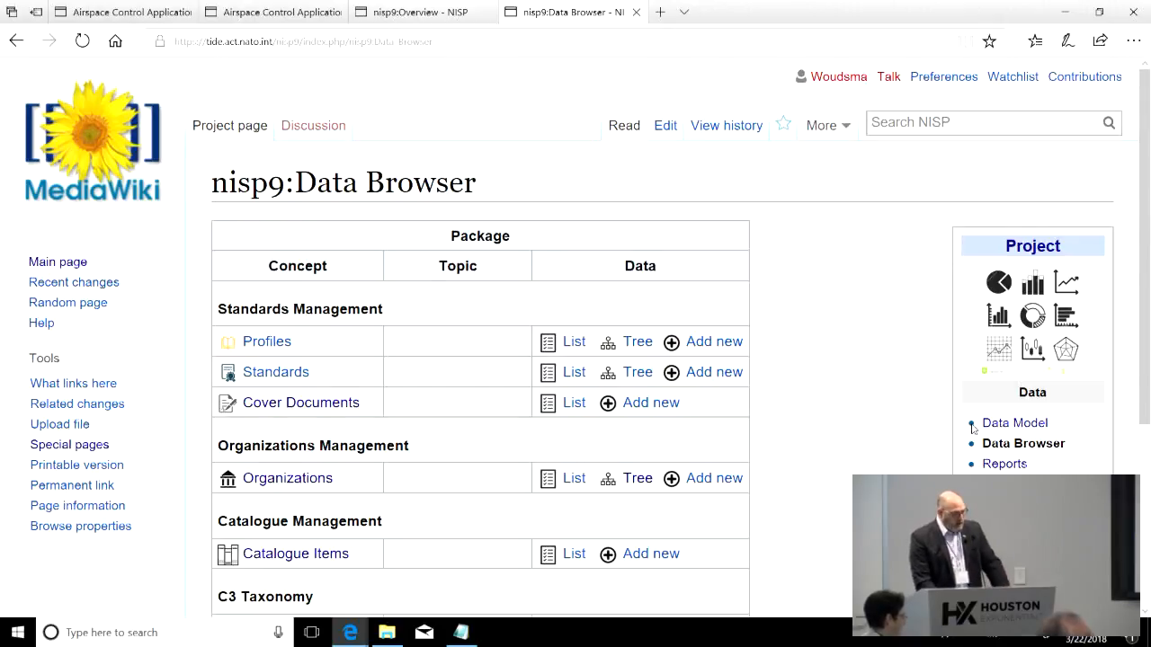
scroll(981, 445, down, 3)
scroll(973, 425, up, 1)
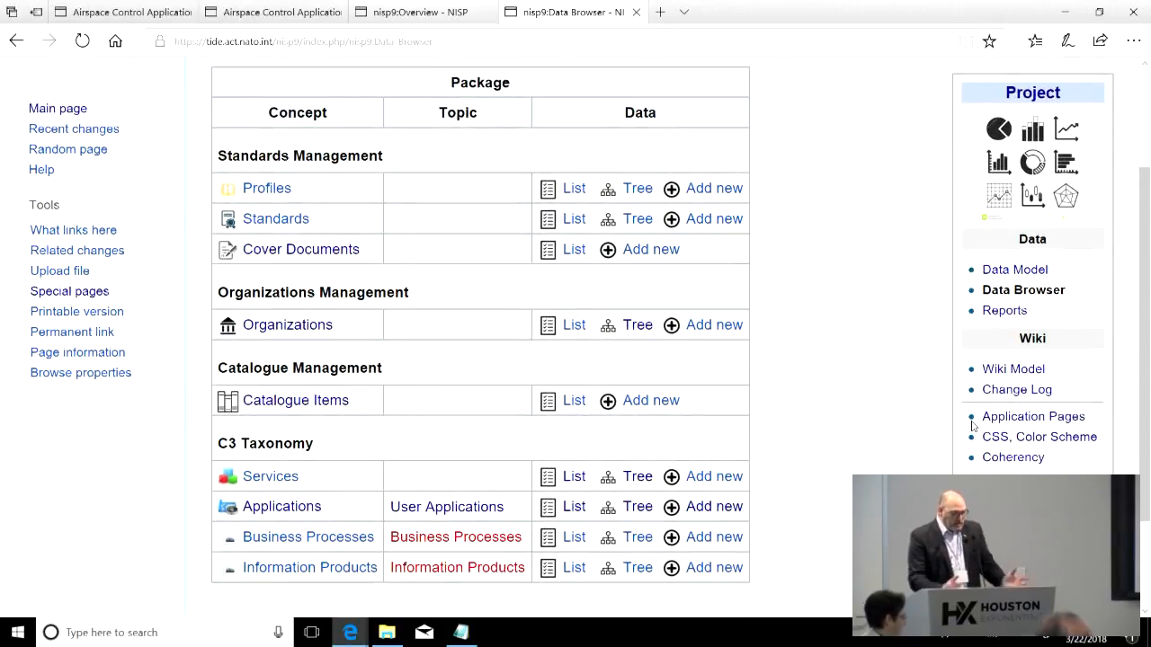
right_click(973, 424)
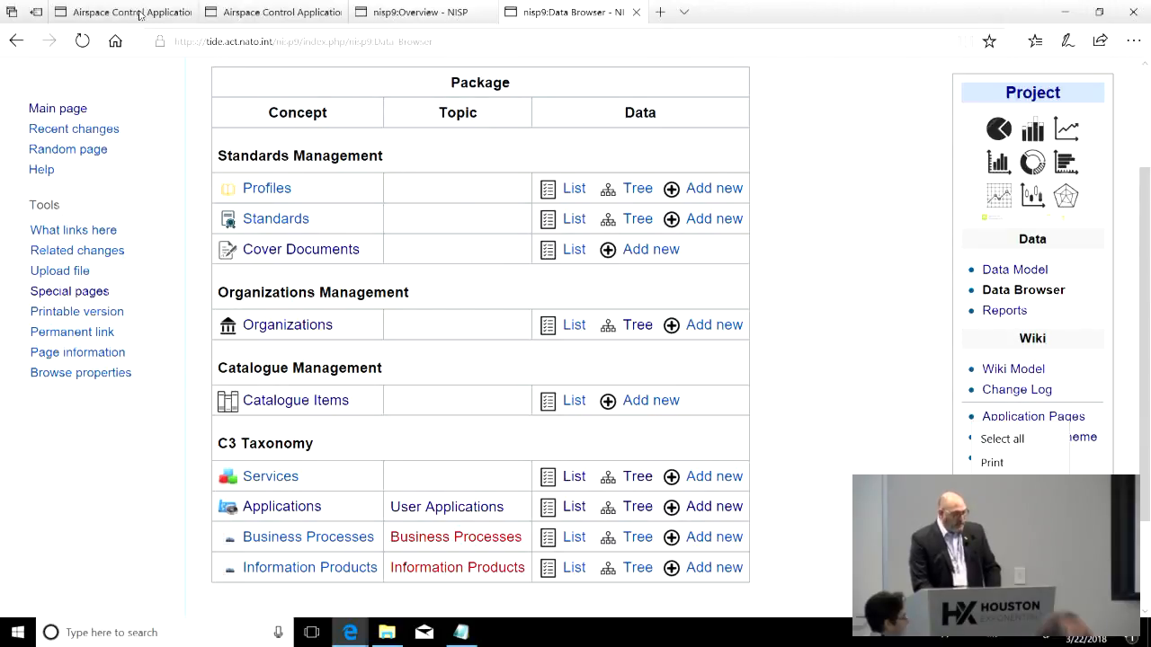
mouse_move(124, 11)
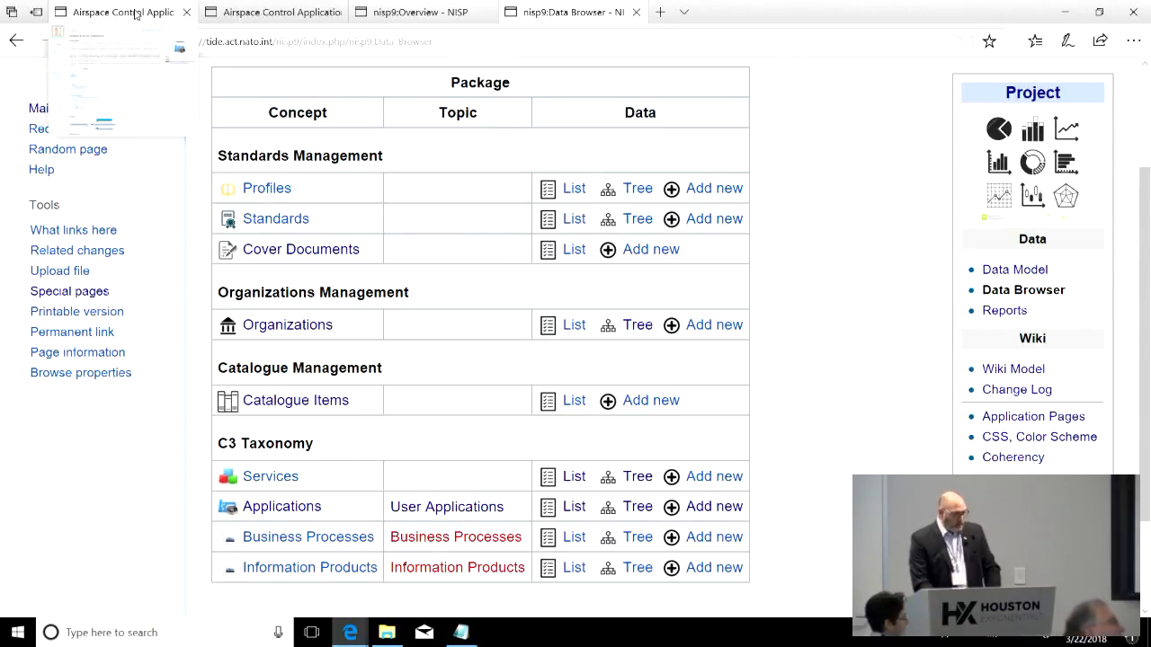
click(136, 12)
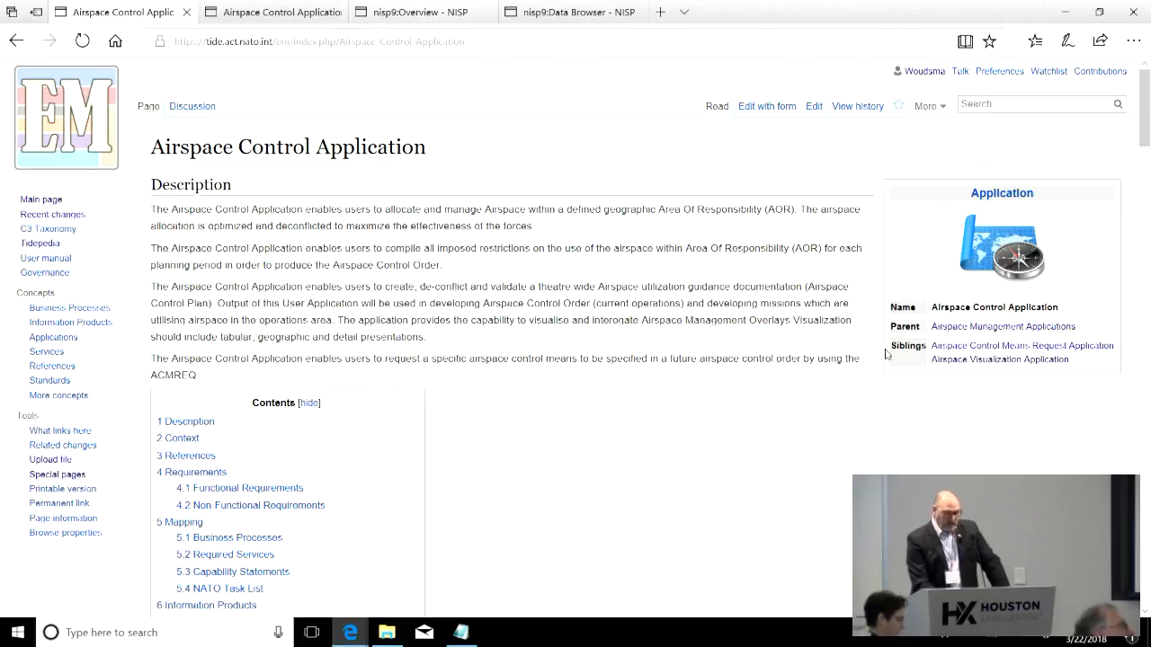
scroll(690, 451, down, 3)
scroll(691, 451, down, 4)
scroll(732, 431, down, 3)
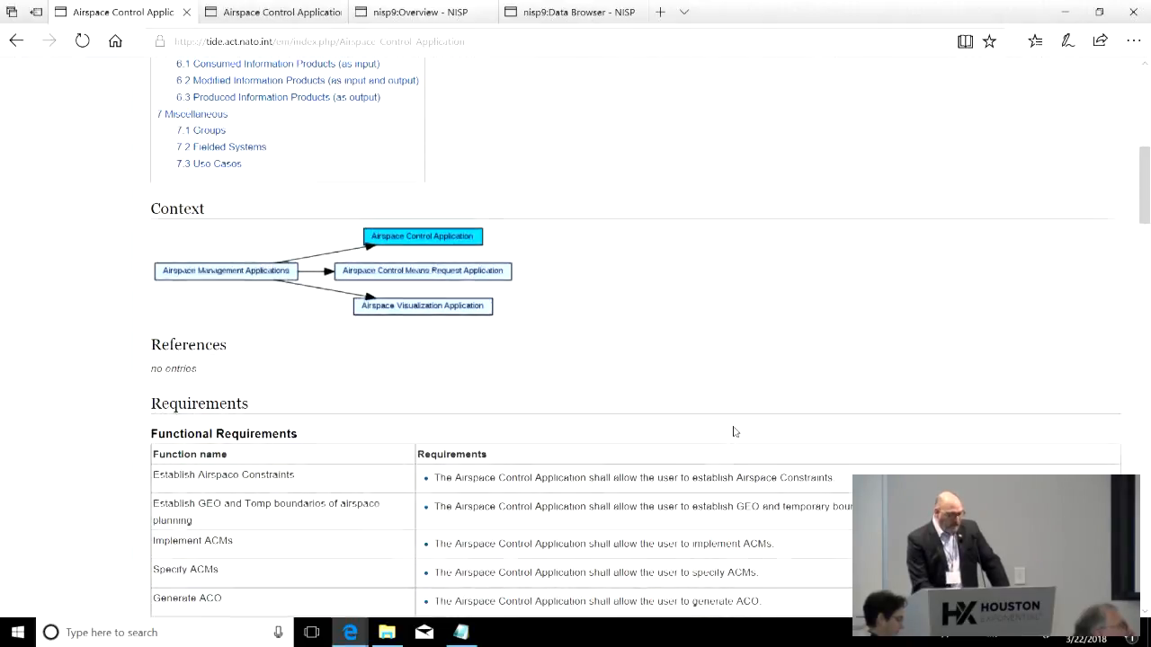
scroll(732, 432, down, 3)
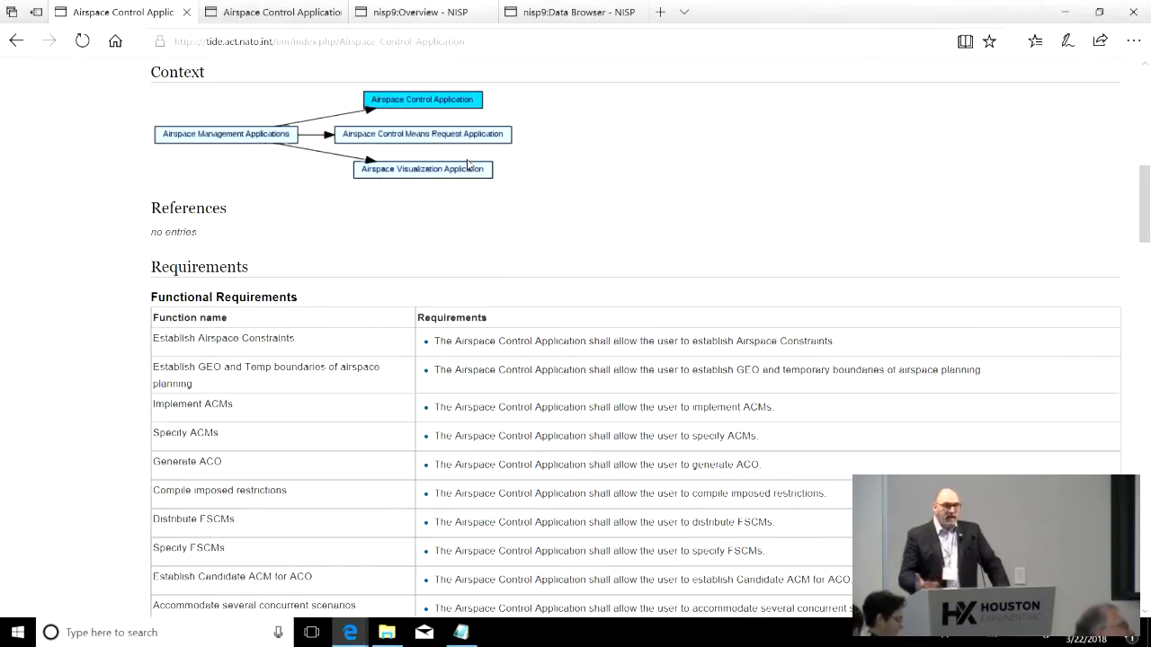
scroll(468, 164, down, 2)
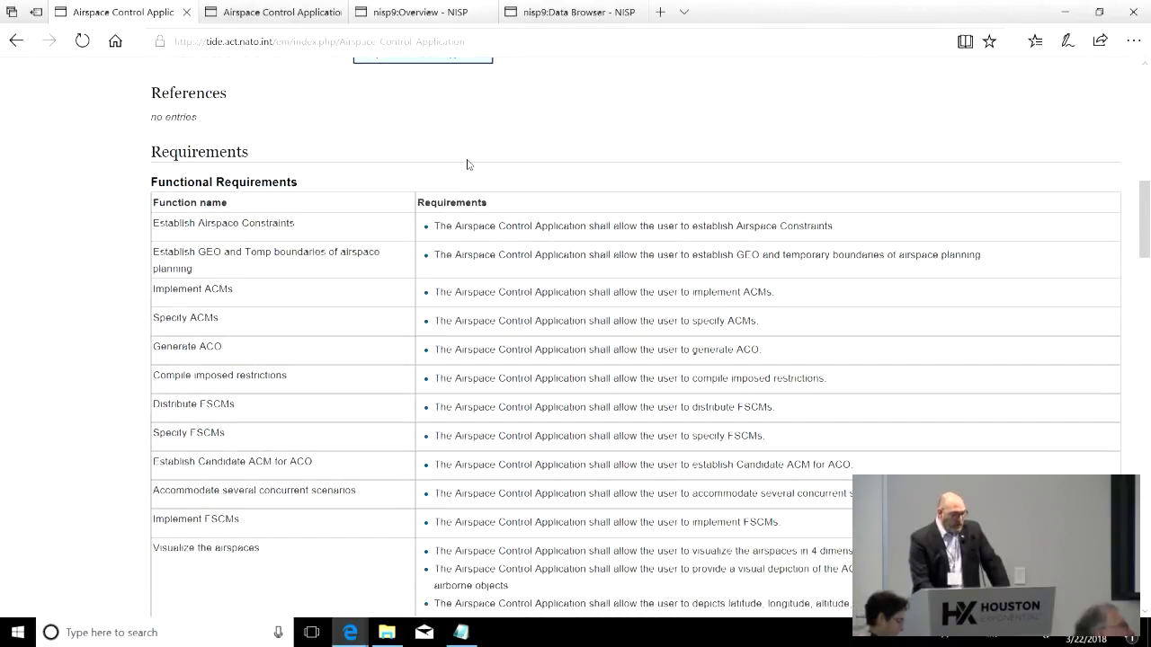
scroll(468, 165, down, 2)
scroll(467, 165, down, 5)
scroll(467, 165, down, 5)
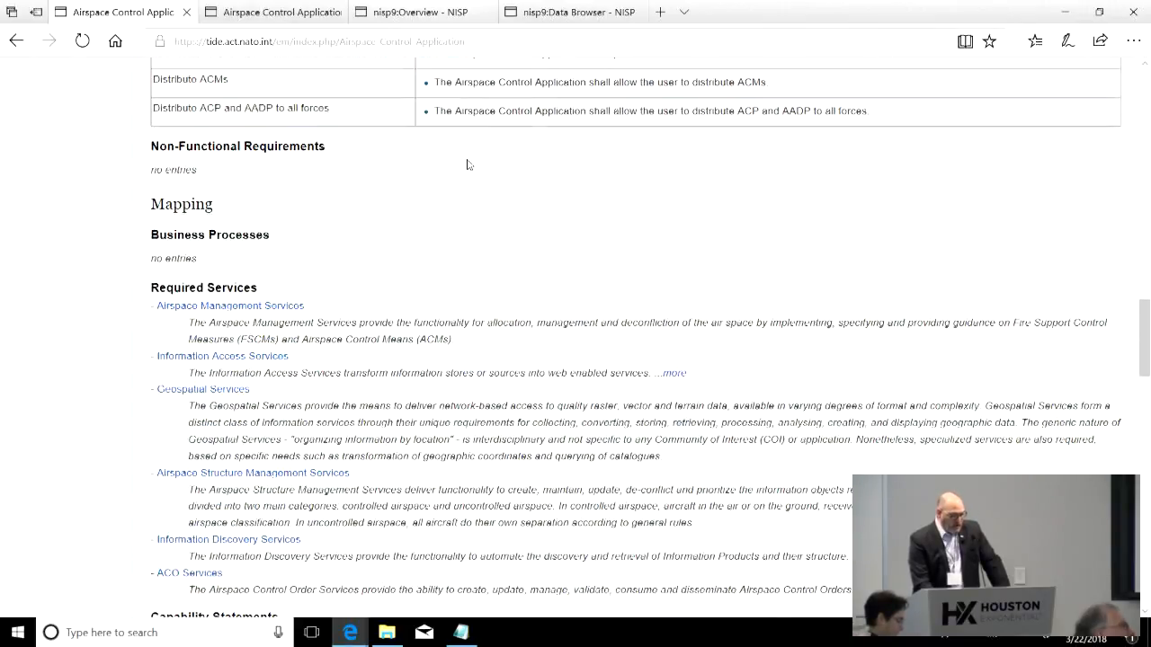
scroll(468, 165, down, 2)
scroll(468, 165, down, 1)
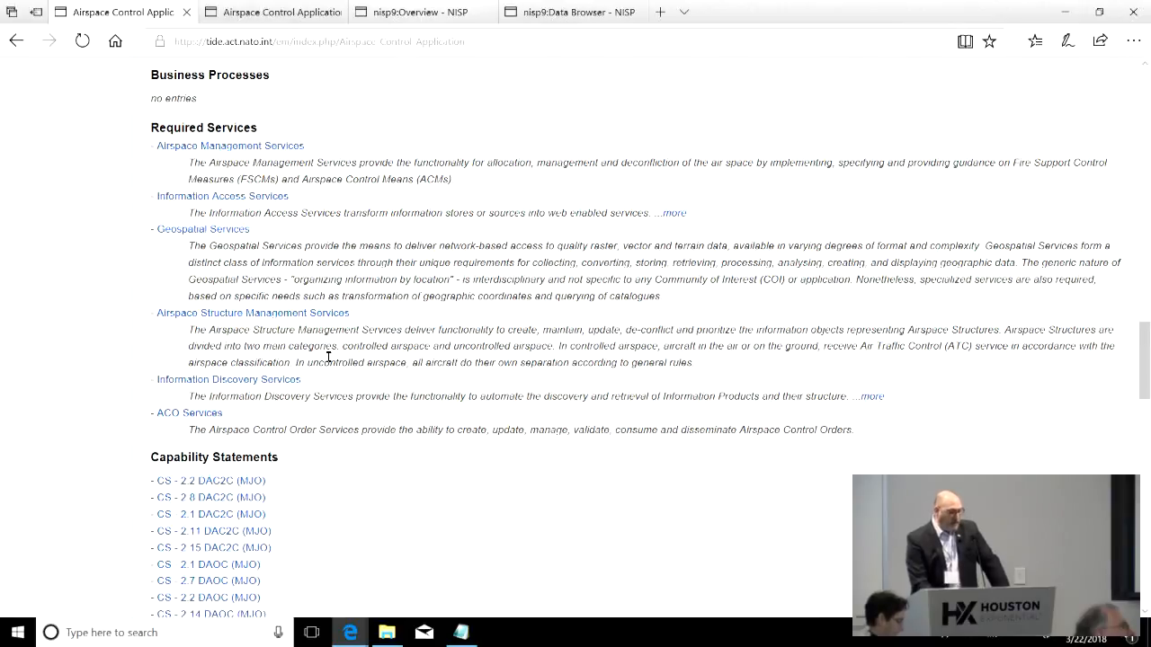
scroll(457, 347, down, 5)
scroll(457, 347, down, 3)
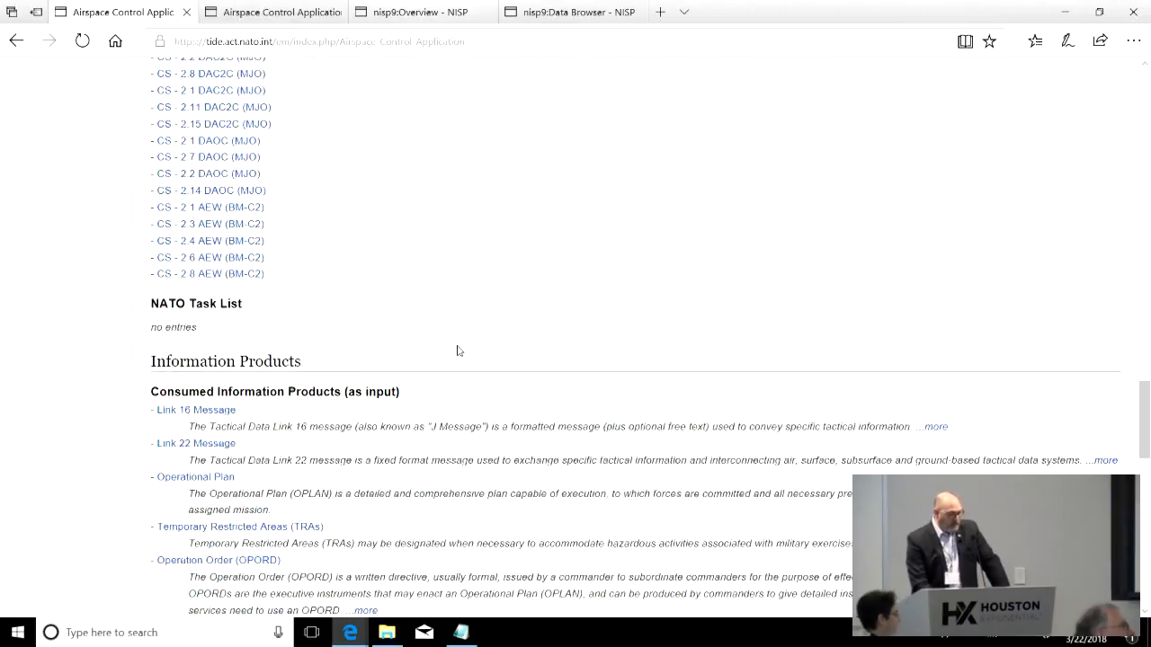
scroll(457, 347, down, 1)
scroll(457, 350, down, 3)
scroll(457, 350, down, 2)
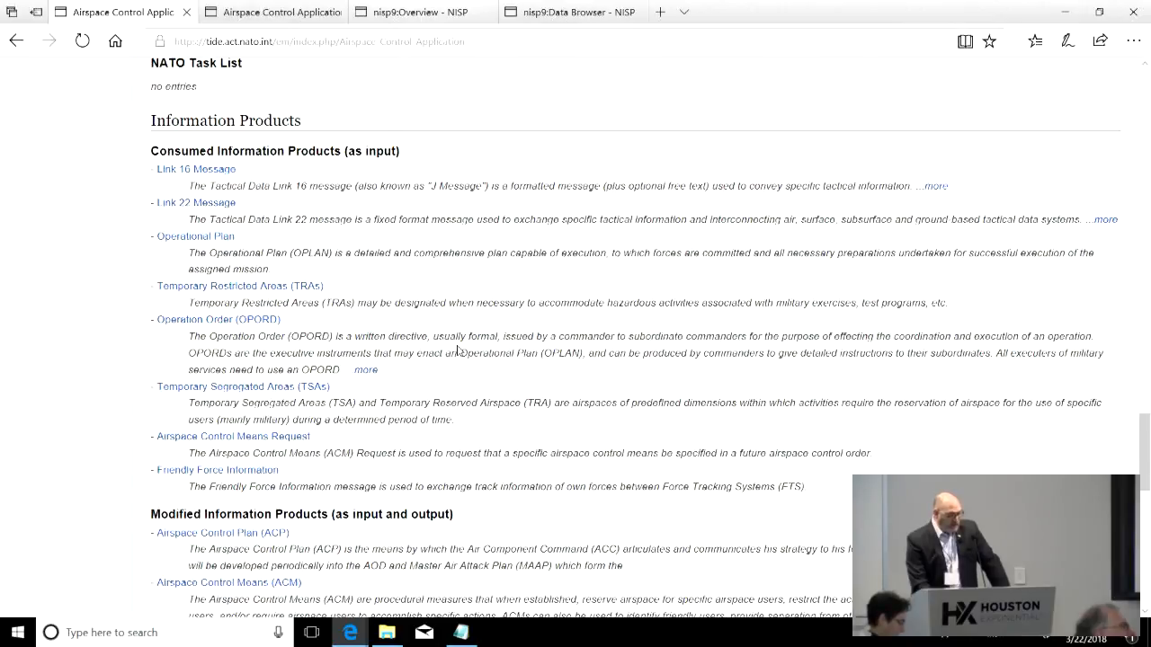
scroll(457, 349, down, 1)
scroll(457, 350, up, 1)
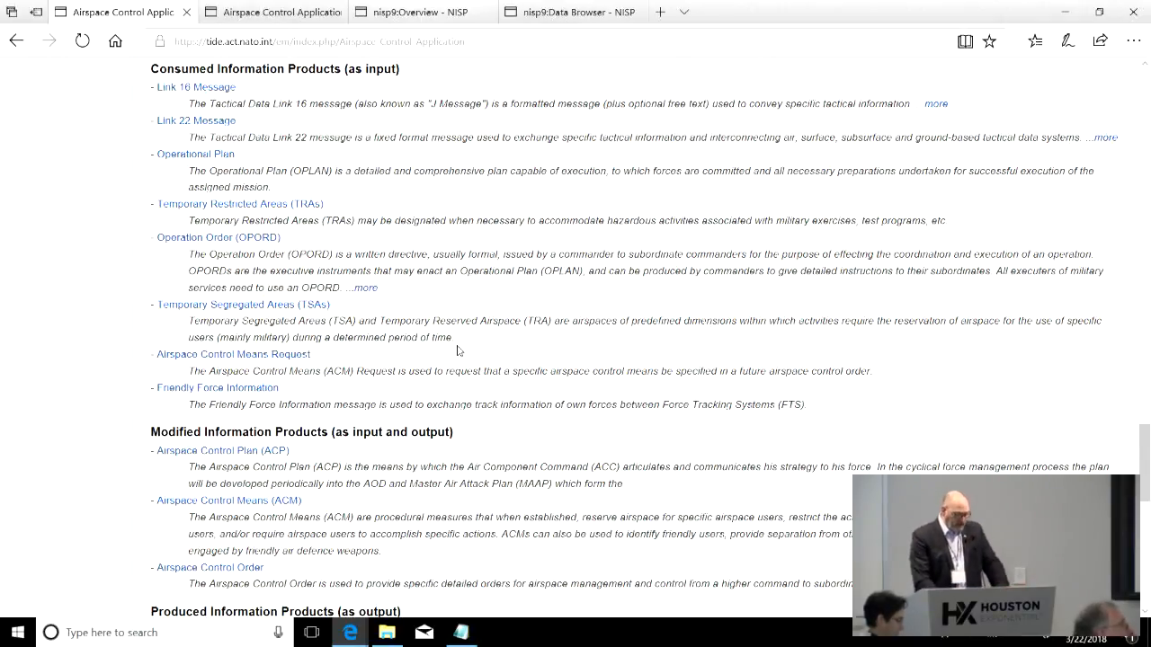
- Switch to the NISP wiki's Airspace Control Application page
click(256, 13)
scroll(269, 141, up, 10)
scroll(270, 141, up, 10)
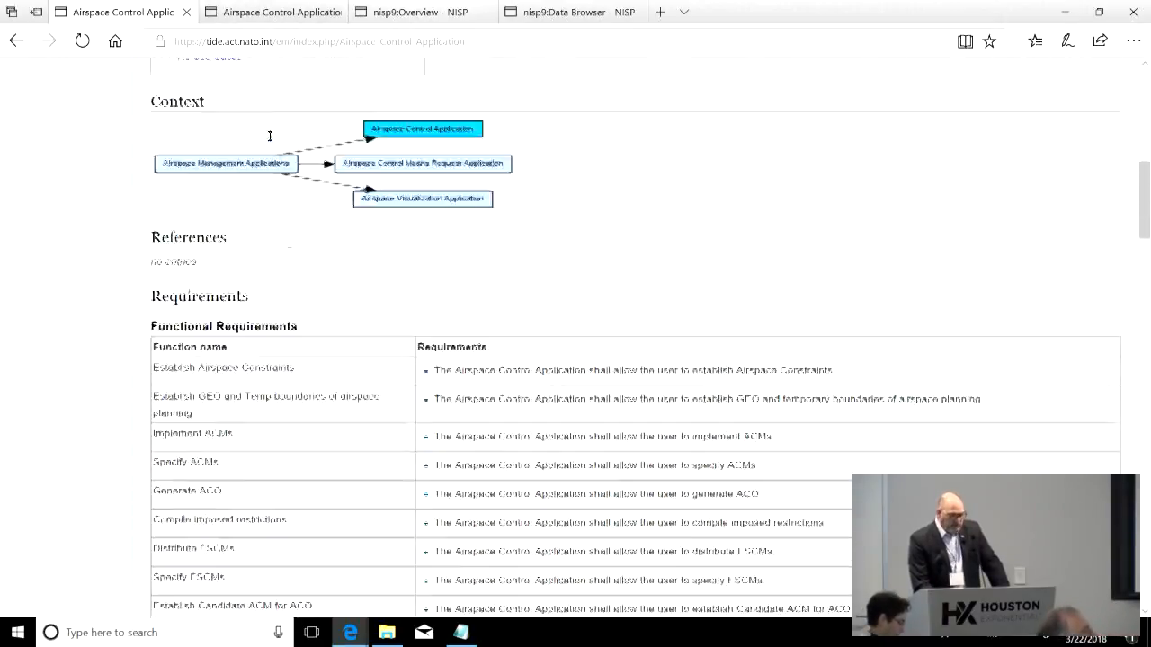
scroll(270, 142, up, 8)
scroll(269, 141, up, 5)
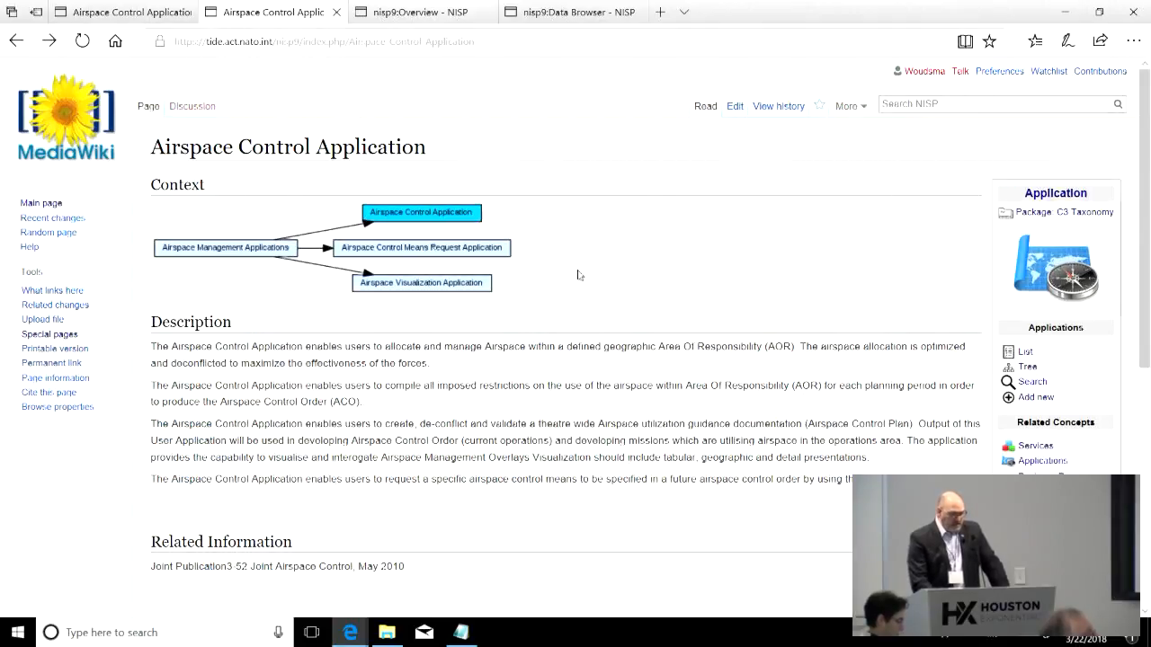
scroll(612, 314, down, 3)
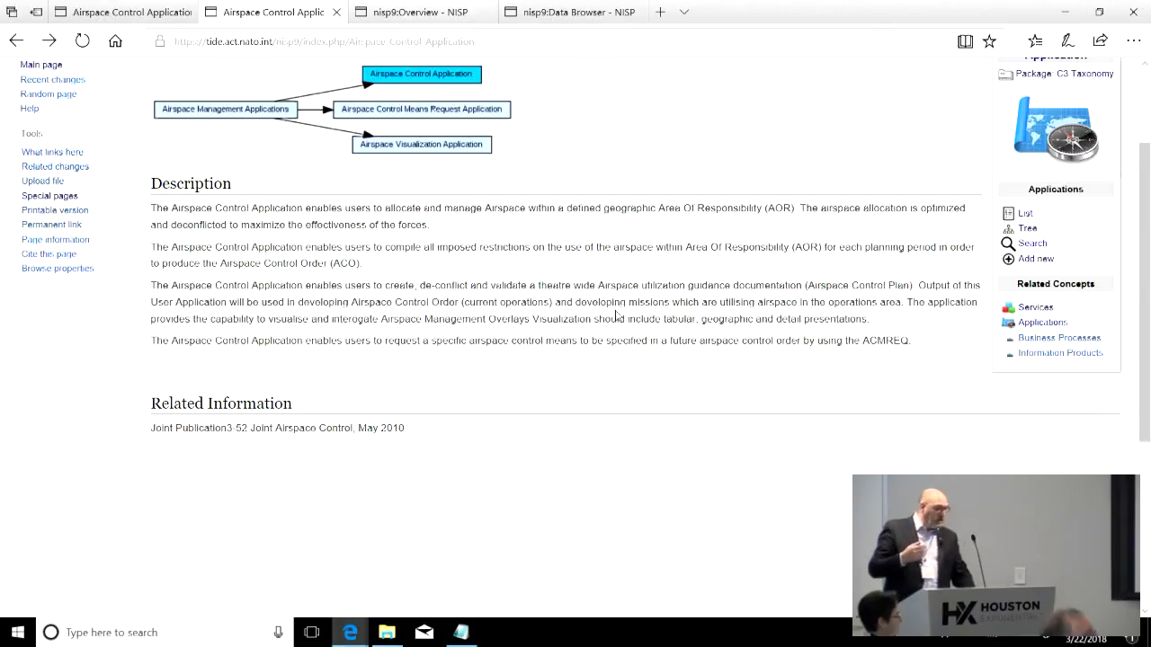
scroll(612, 314, up, 3)
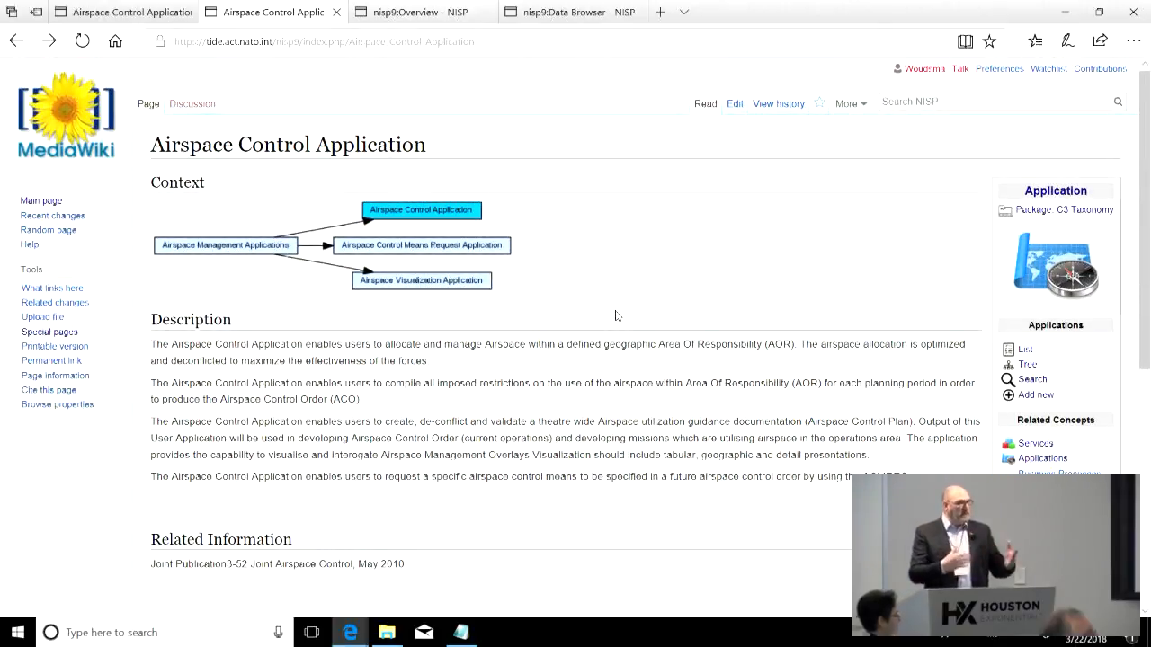